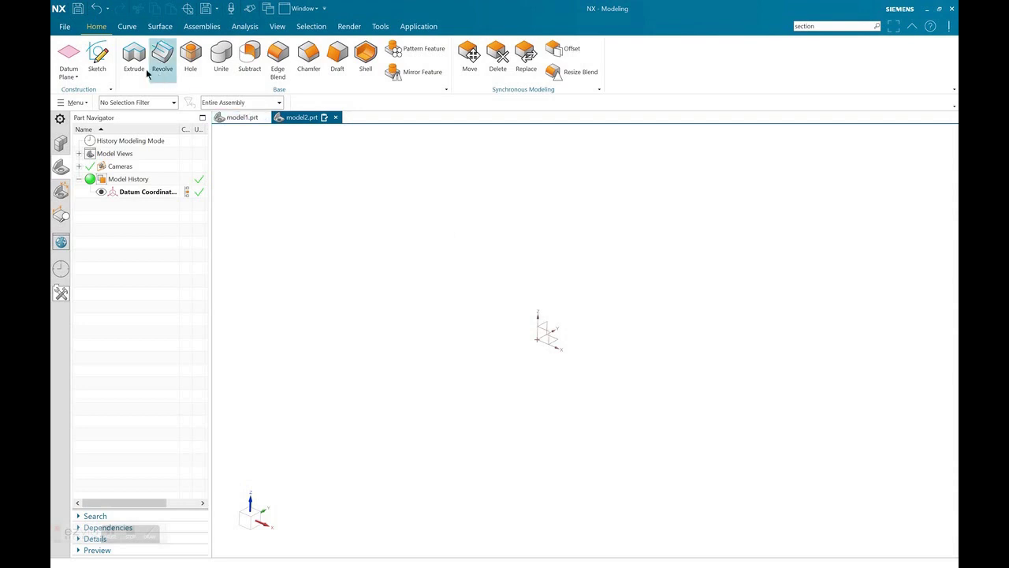
- Sketch a rectangle on the Front plane
click(97, 56)
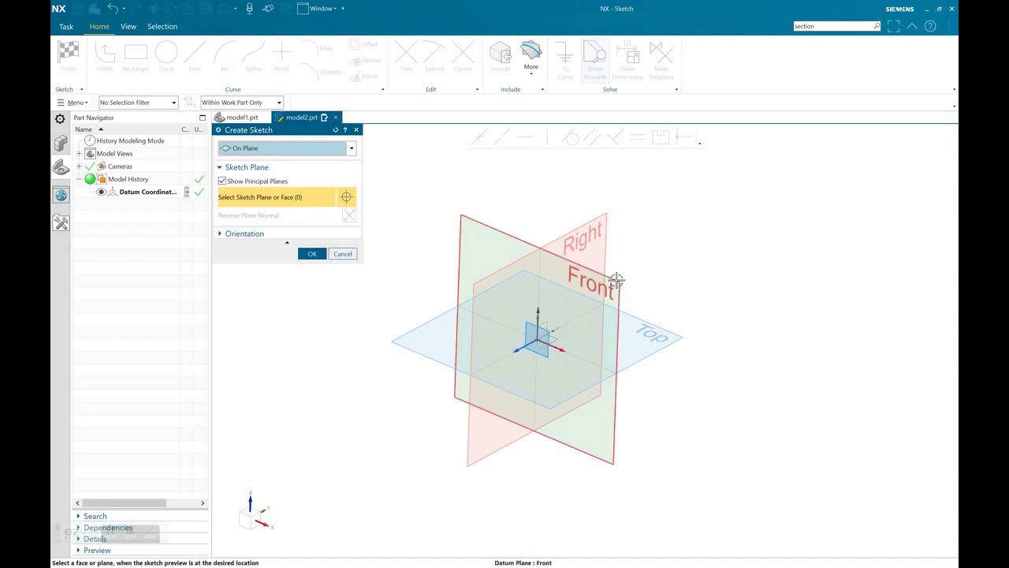
click(615, 280)
click(313, 253)
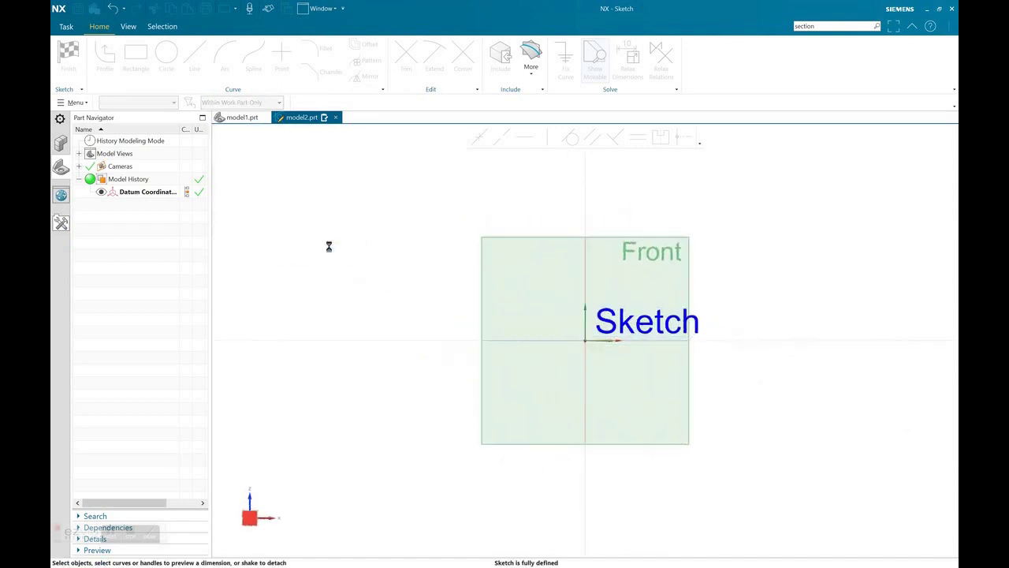
click(135, 55)
click(455, 272)
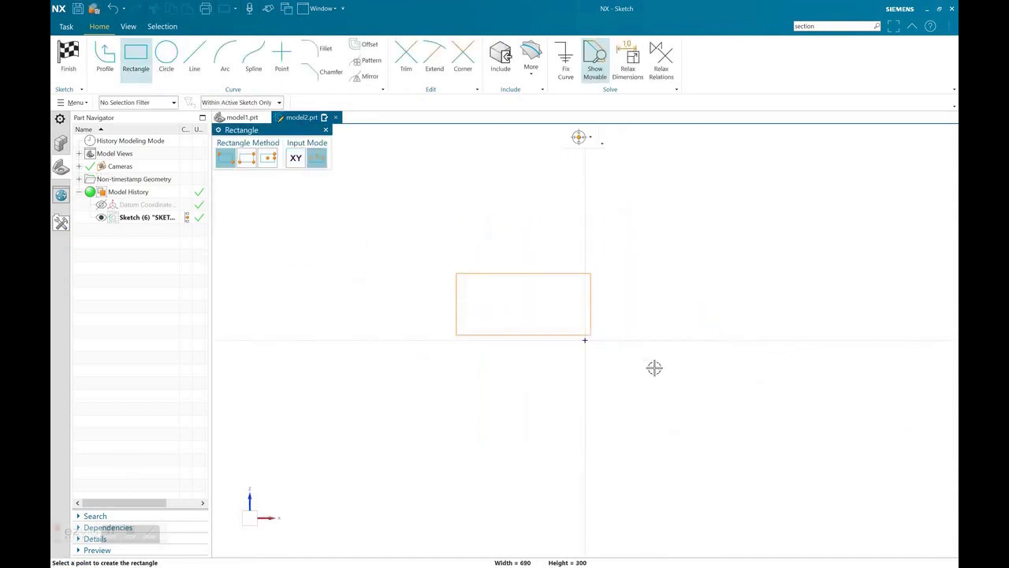
click(723, 416)
- Finish the sketch and extrude the rectangle 720 mm into a solid block
click(325, 130)
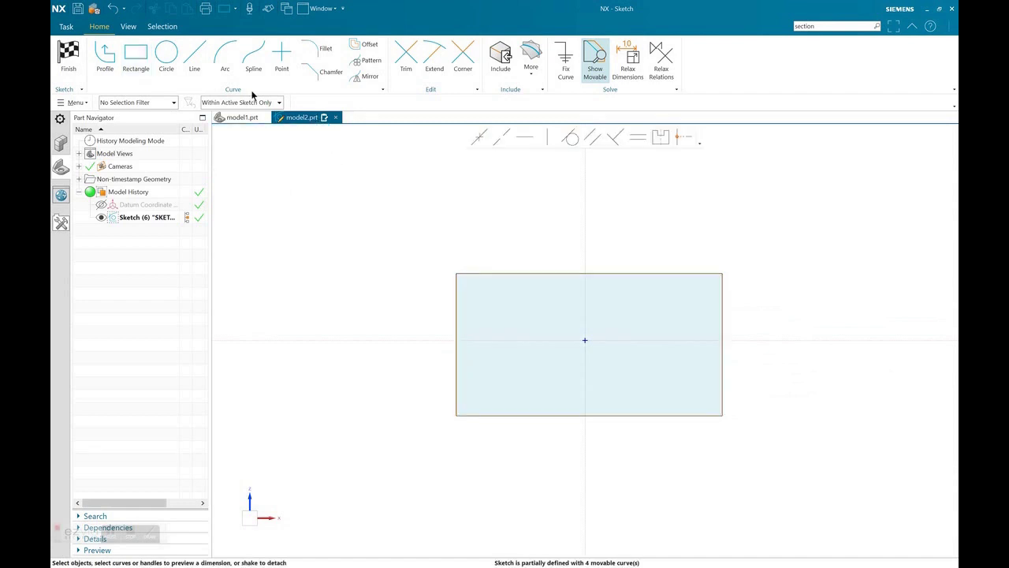
click(69, 55)
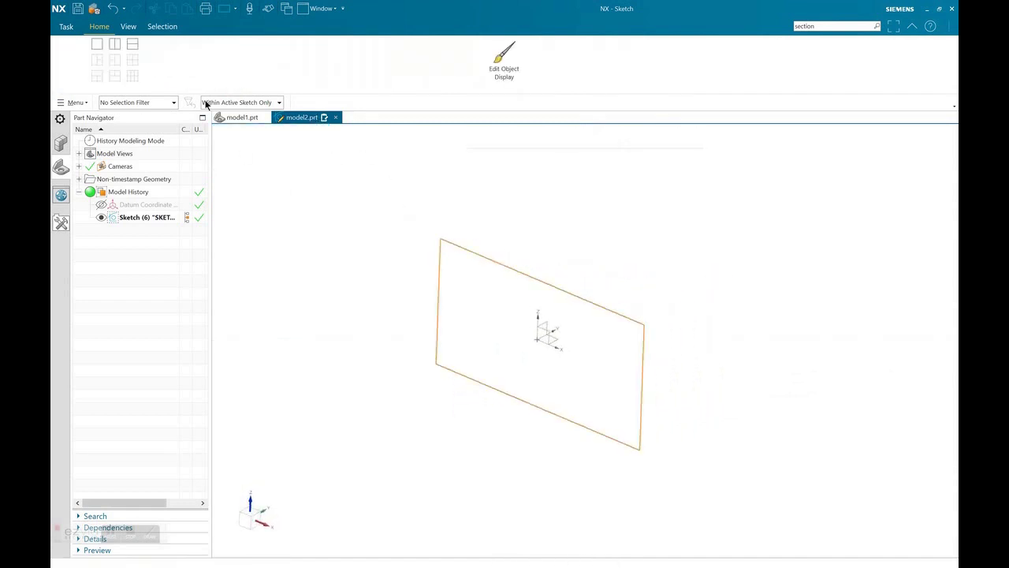
click(134, 59)
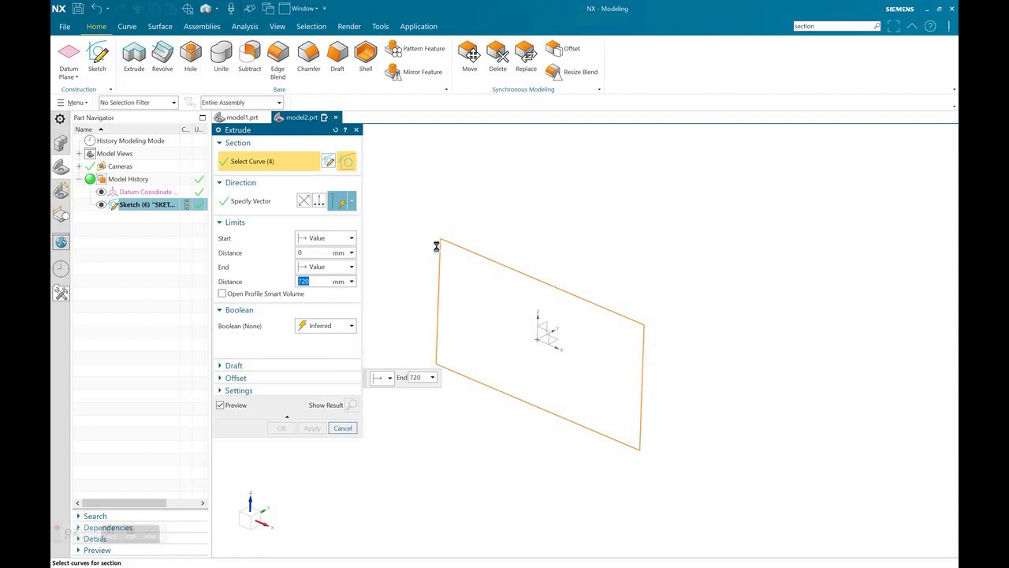
click(282, 407)
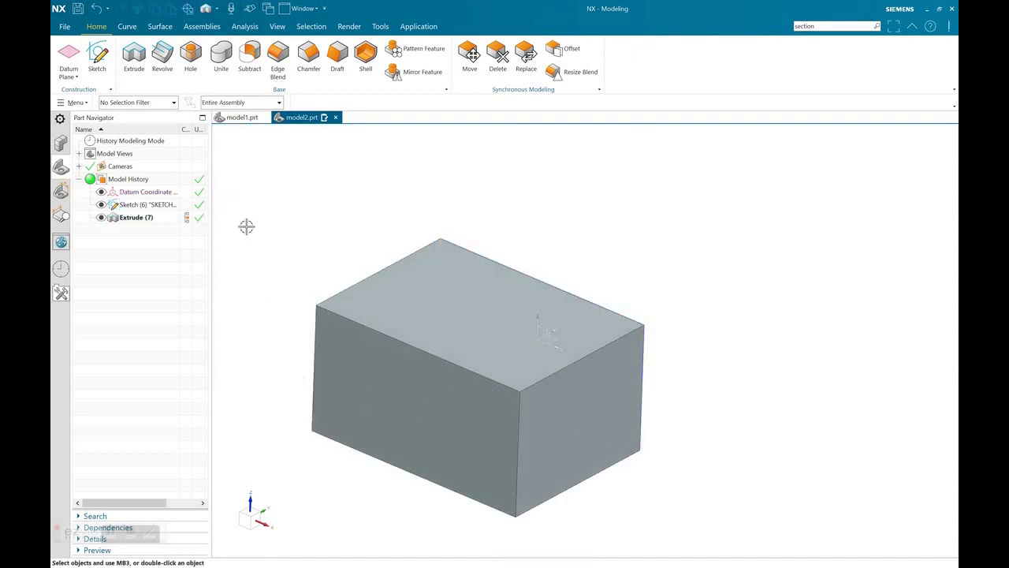
- Add a Datum CSYS, dragged up and right of the block and rotated by its handles
click(73, 75)
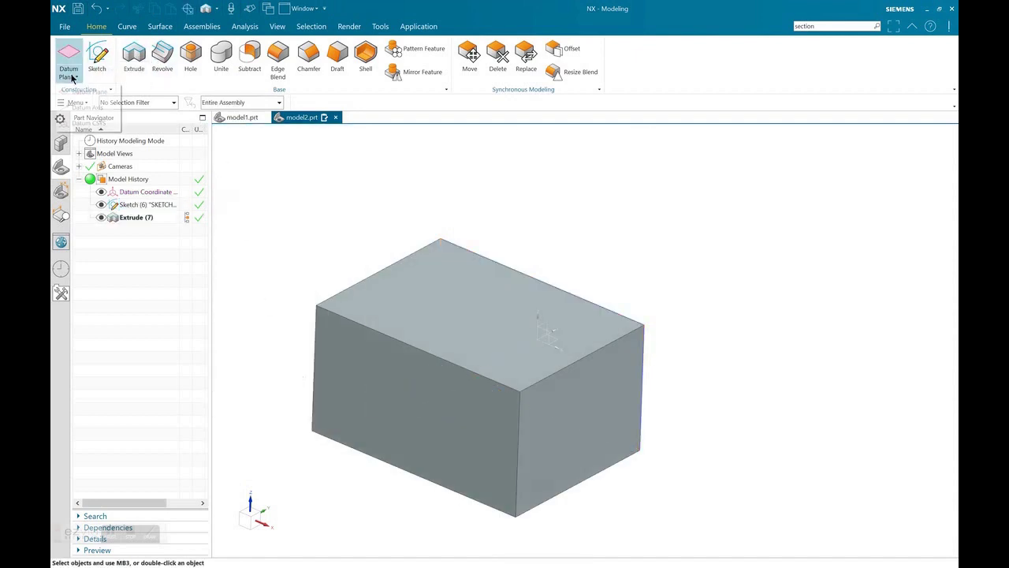
click(83, 125)
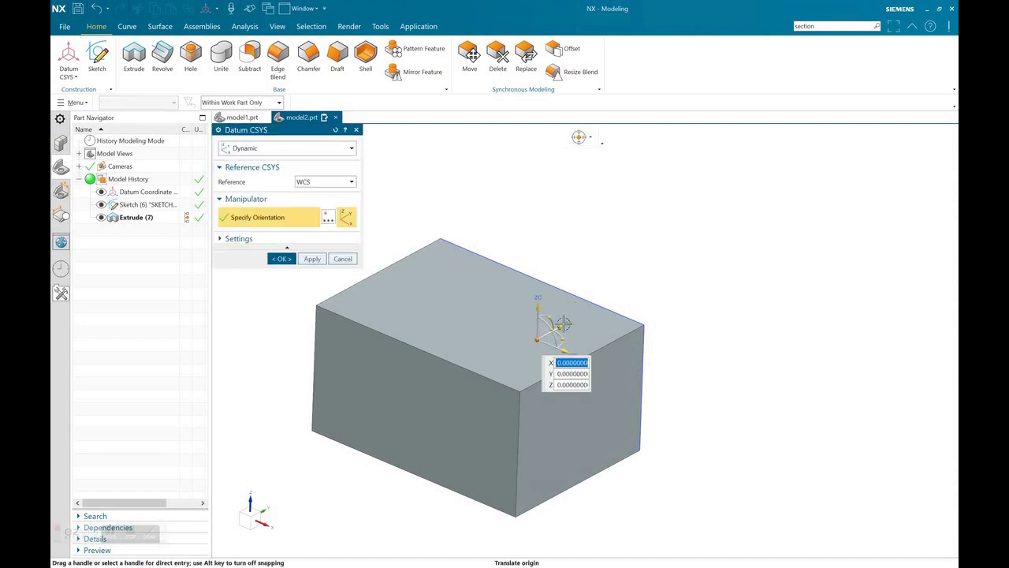
drag(565, 324, 713, 272)
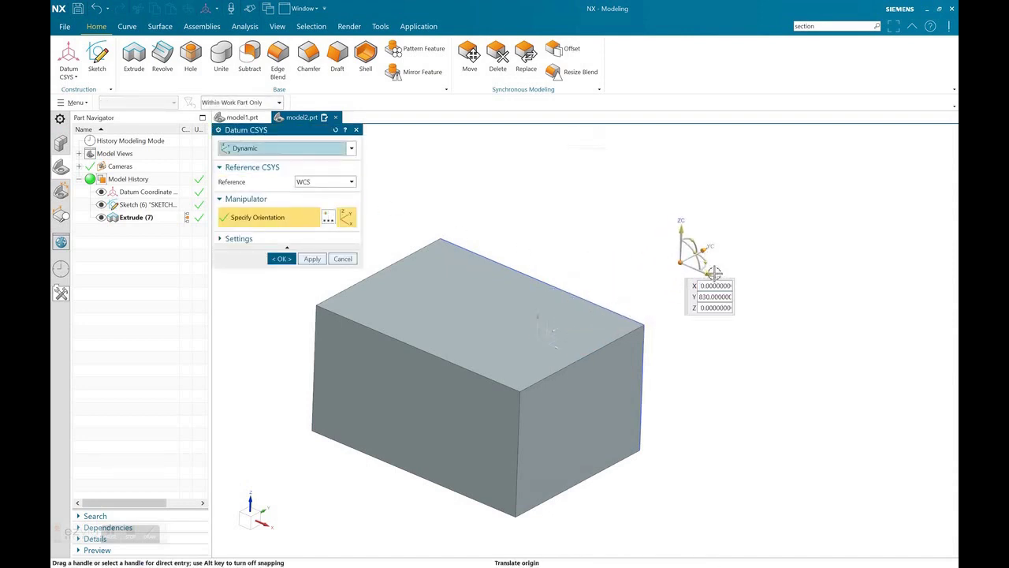
click(694, 237)
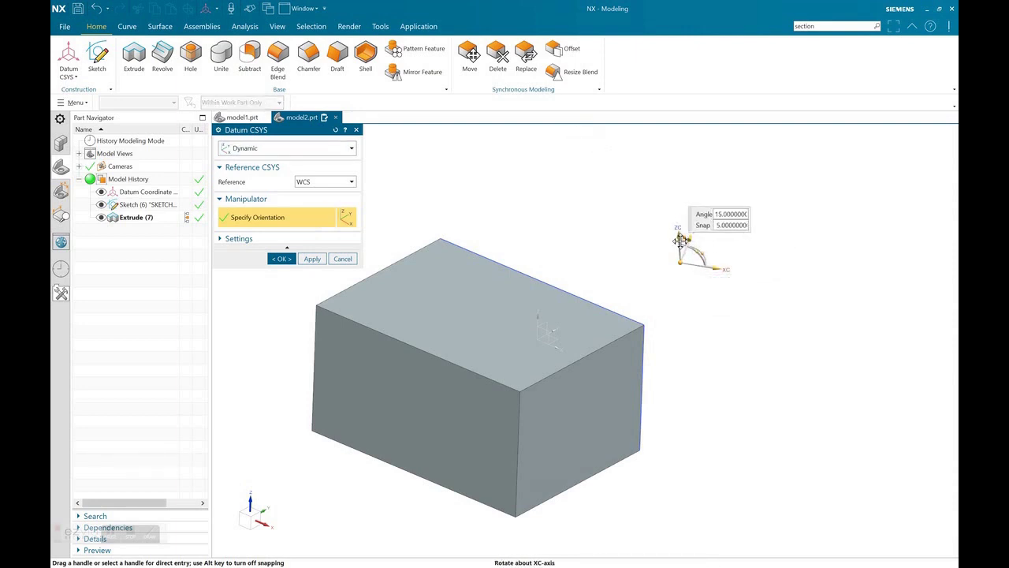
drag(691, 239, 715, 221)
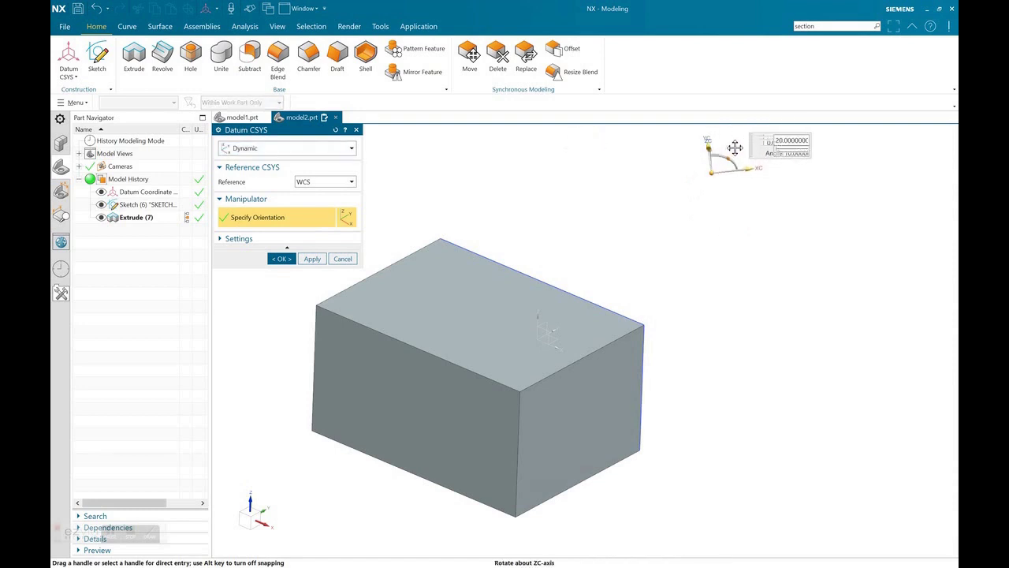
click(282, 259)
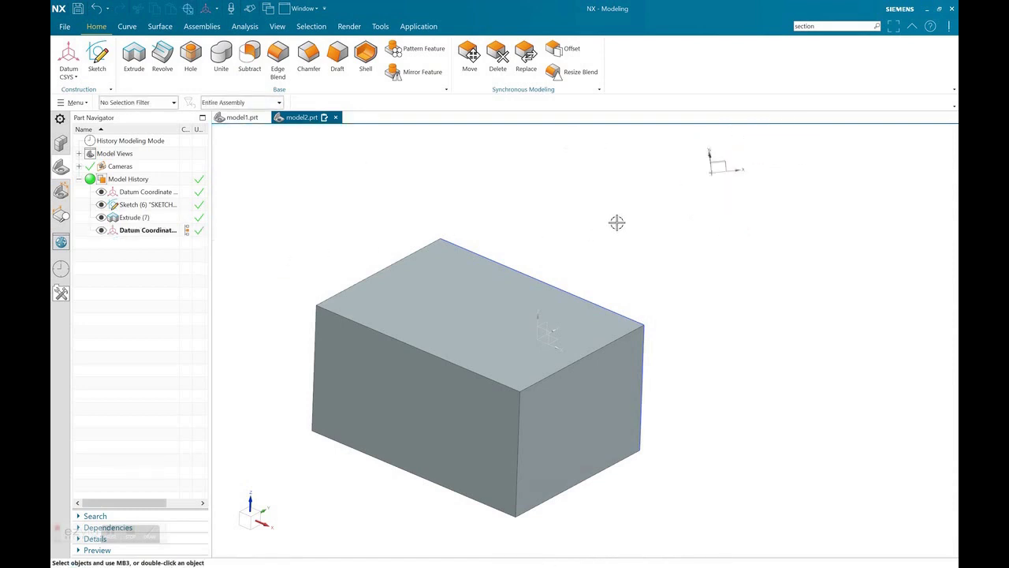
- Sketch a rectangle on the new datum CSYS plane
middle_drag(611, 221, 608, 191)
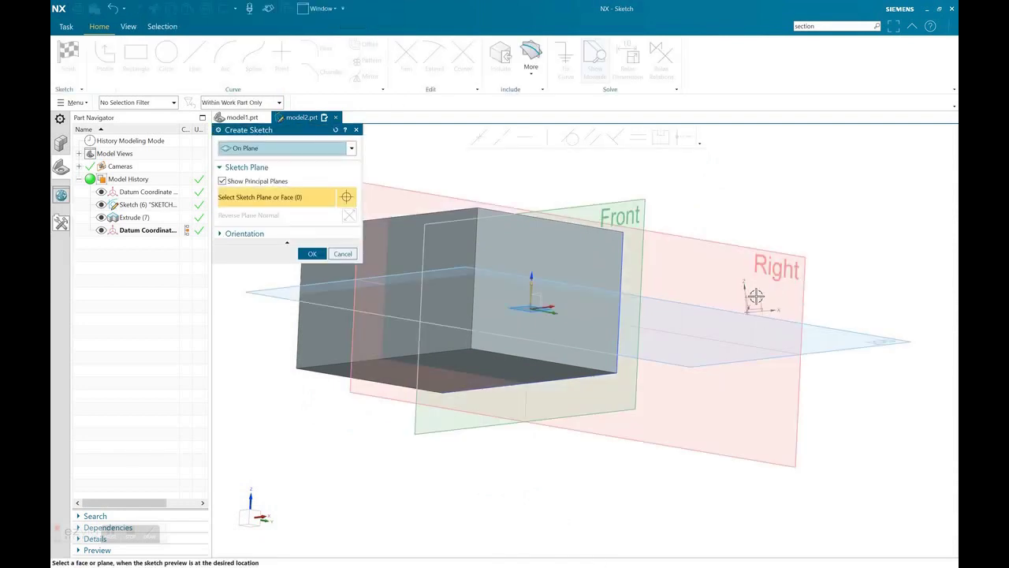
click(759, 295)
click(311, 253)
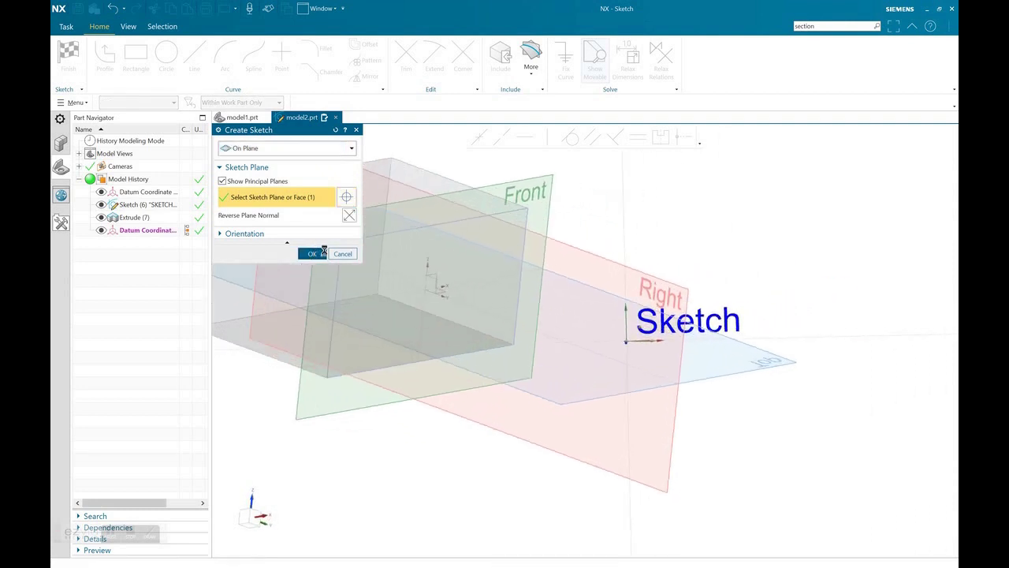
click(135, 55)
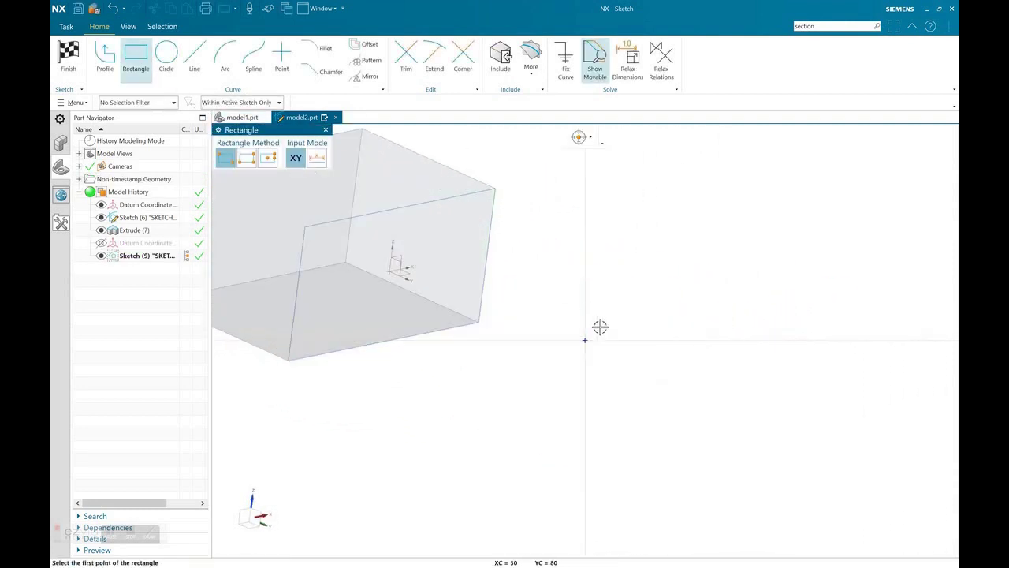
click(640, 301)
click(485, 404)
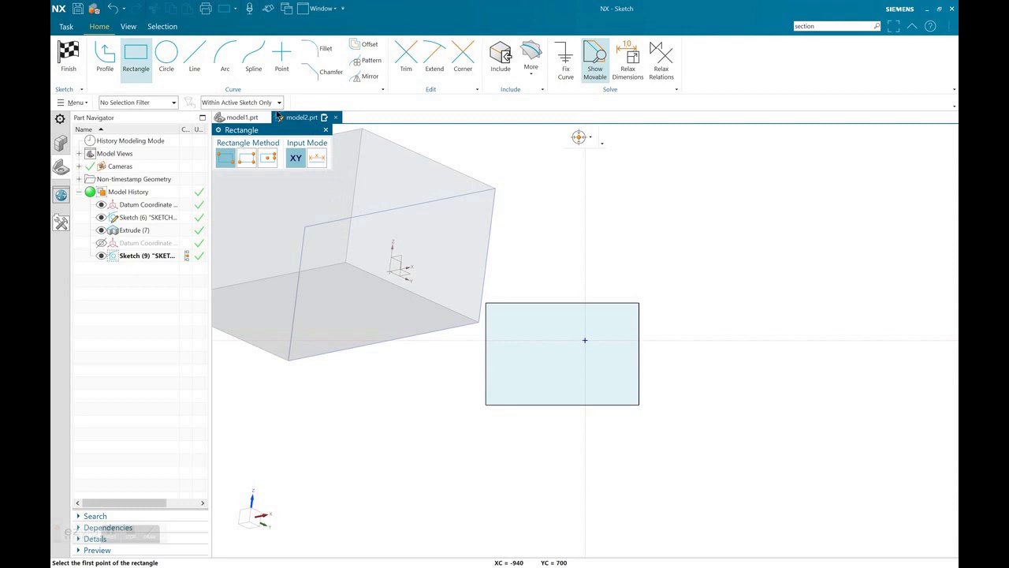
click(82, 52)
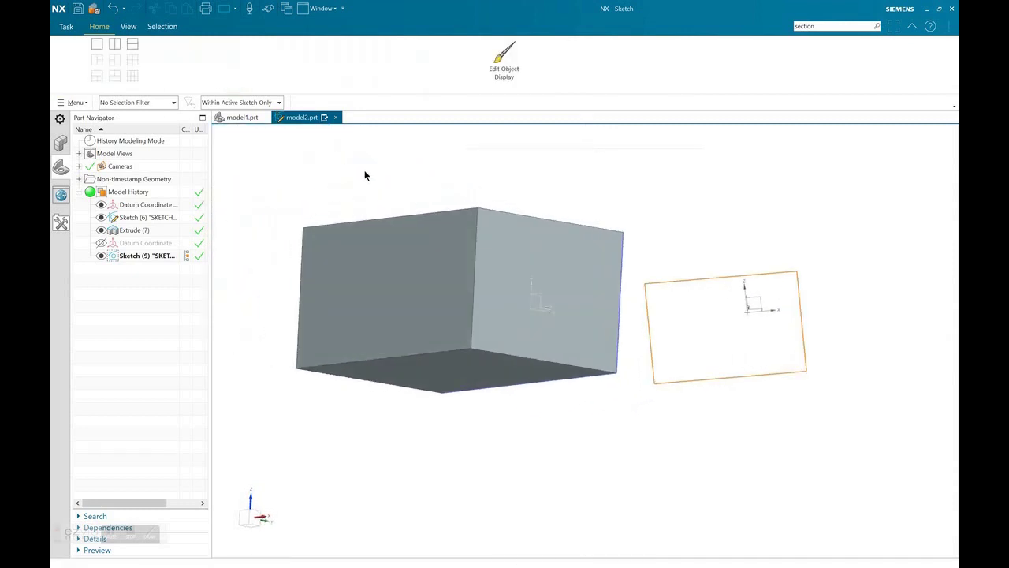
- Extrude the new rectangle 720 mm in the reversed direction into a second block
click(134, 55)
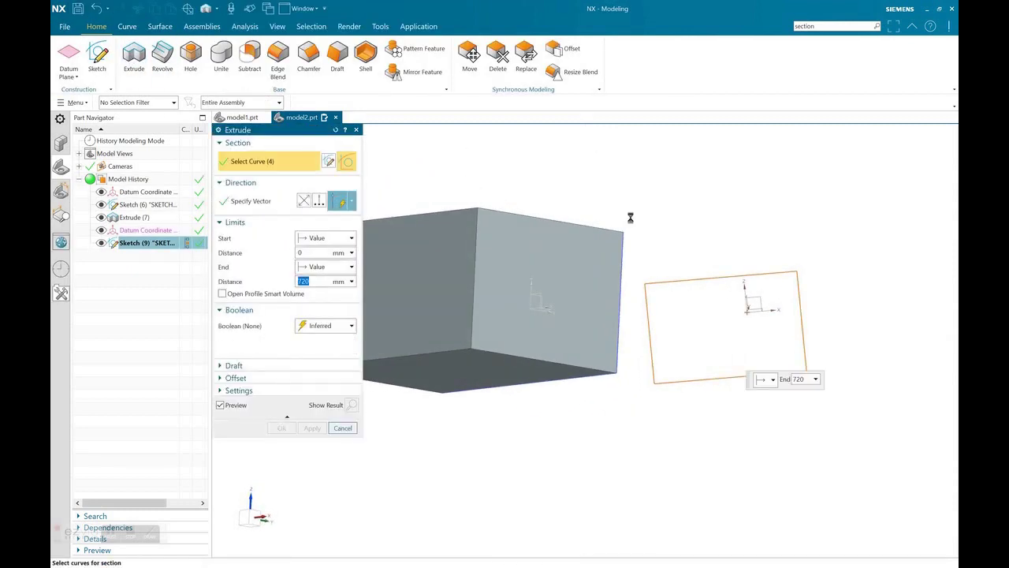
mouse_move(628, 214)
middle_down()
mouse_move(608, 252)
mouse_move(403, 190)
middle_up()
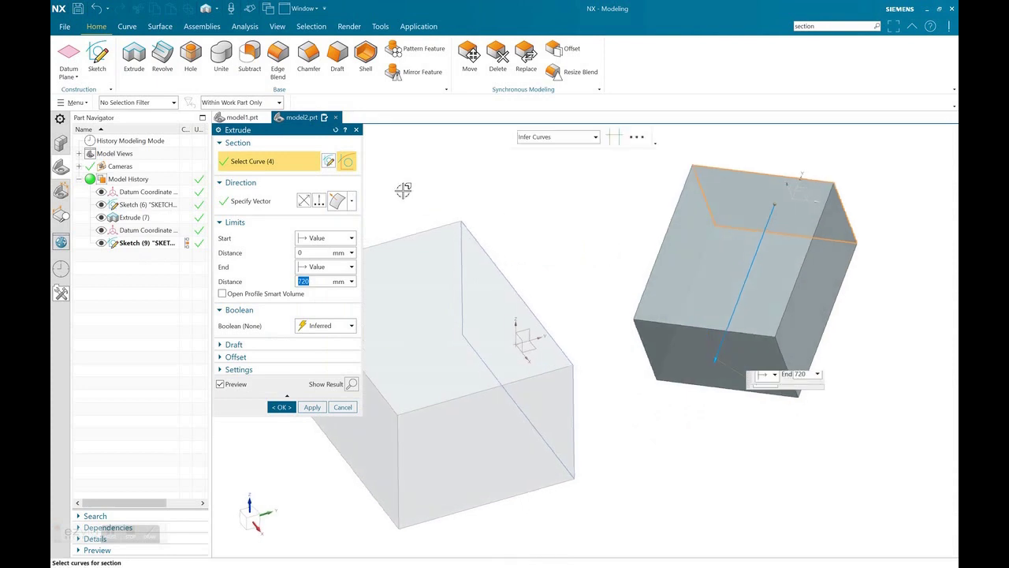
click(304, 201)
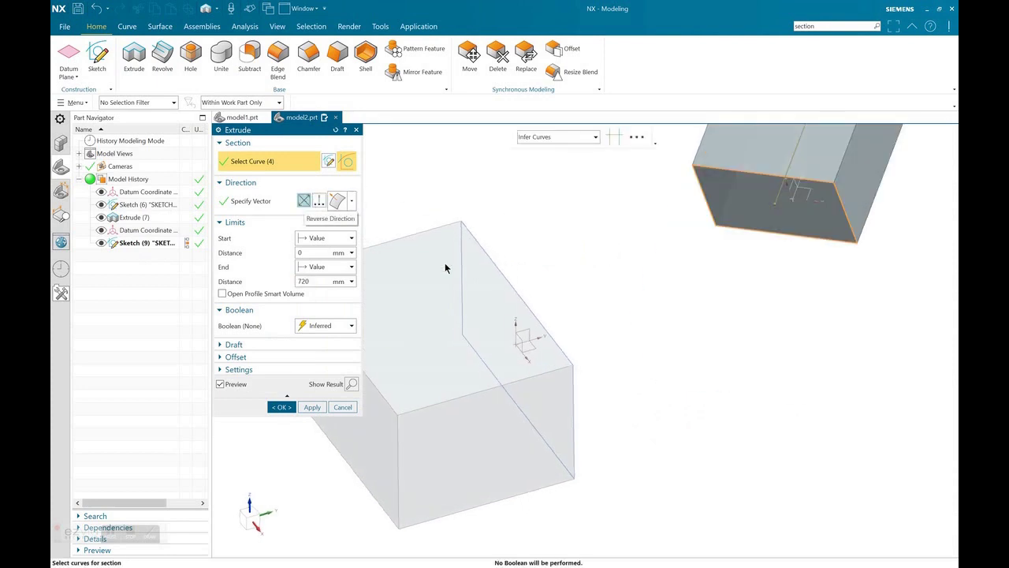
click(282, 407)
scroll(613, 273, down, 3)
mouse_move(613, 273)
shift+middle_down()
mouse_move(586, 349)
mouse_move(541, 358)
shift+middle_up()
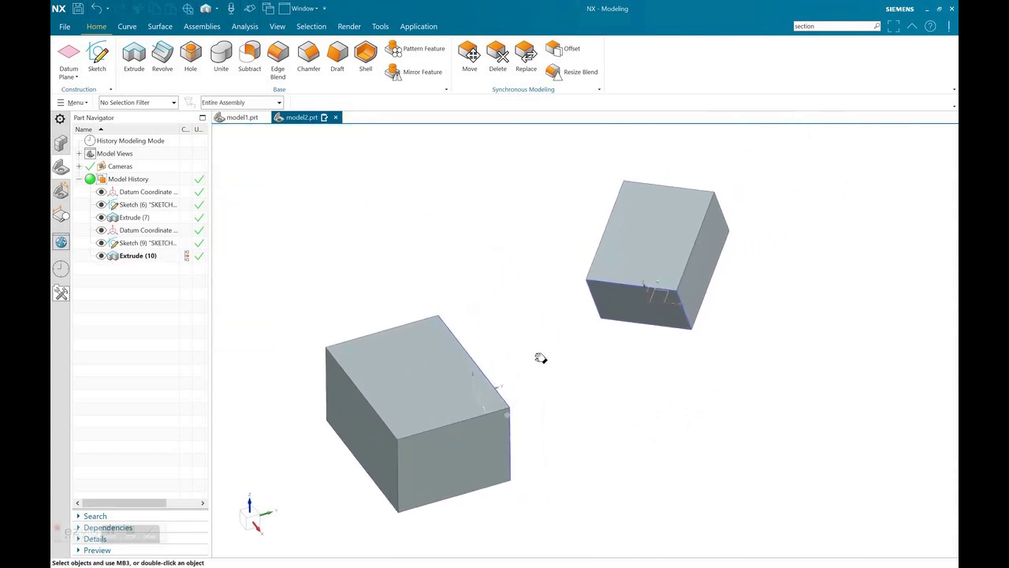
- Hide both sketches and draw a studio spline between corners of the lower and upper blocks
click(102, 243)
click(100, 204)
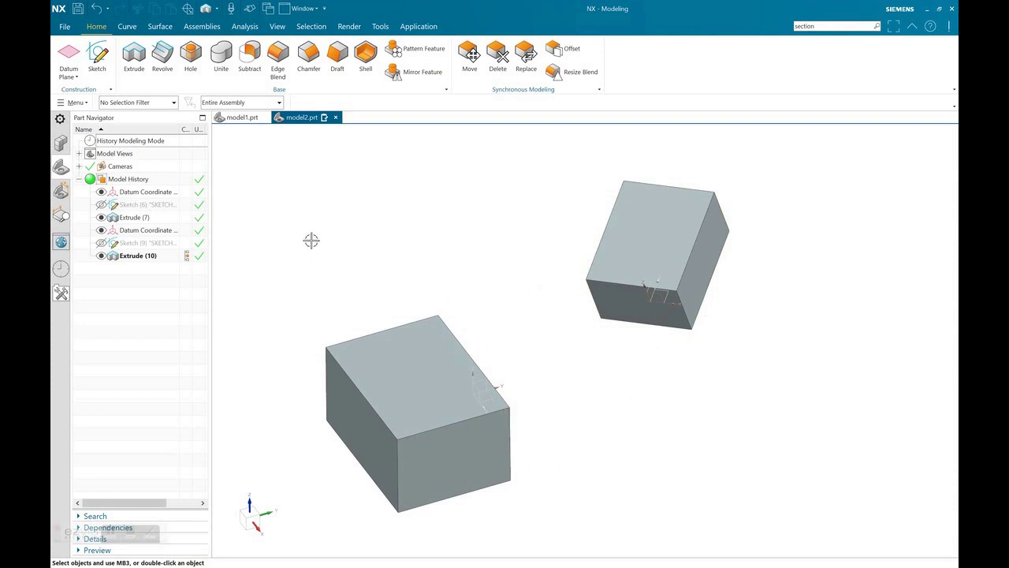
click(130, 28)
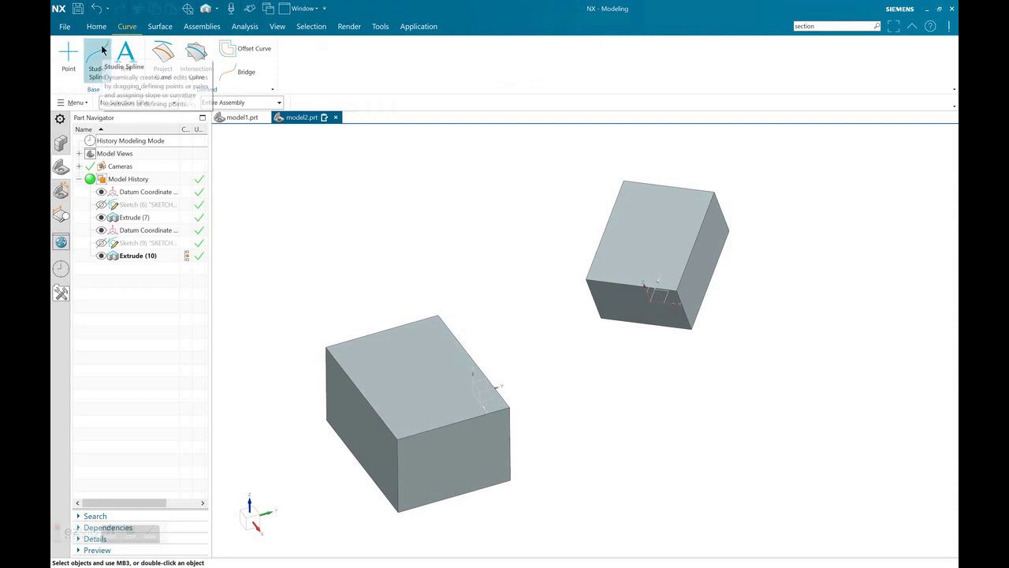
click(98, 56)
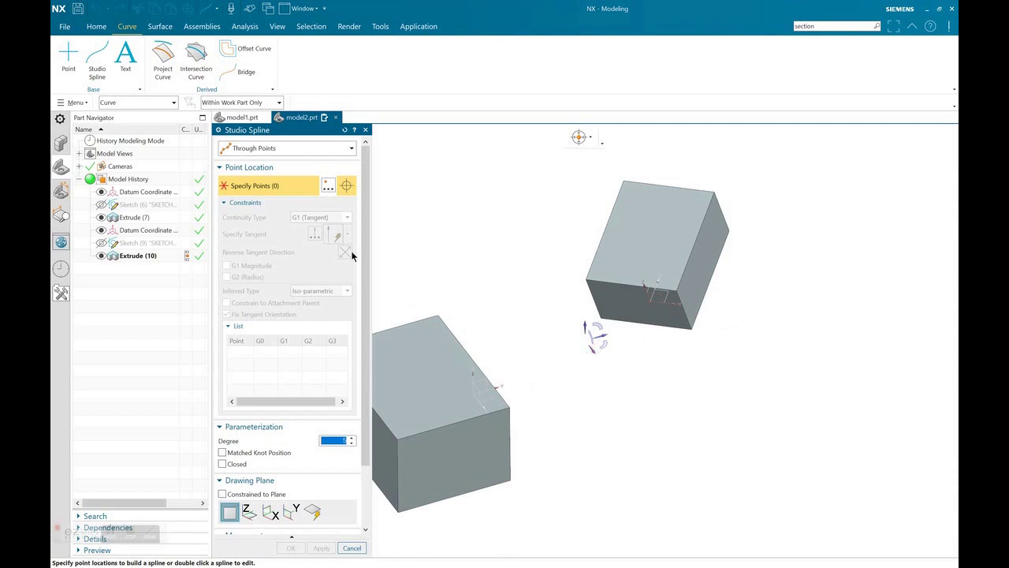
click(511, 407)
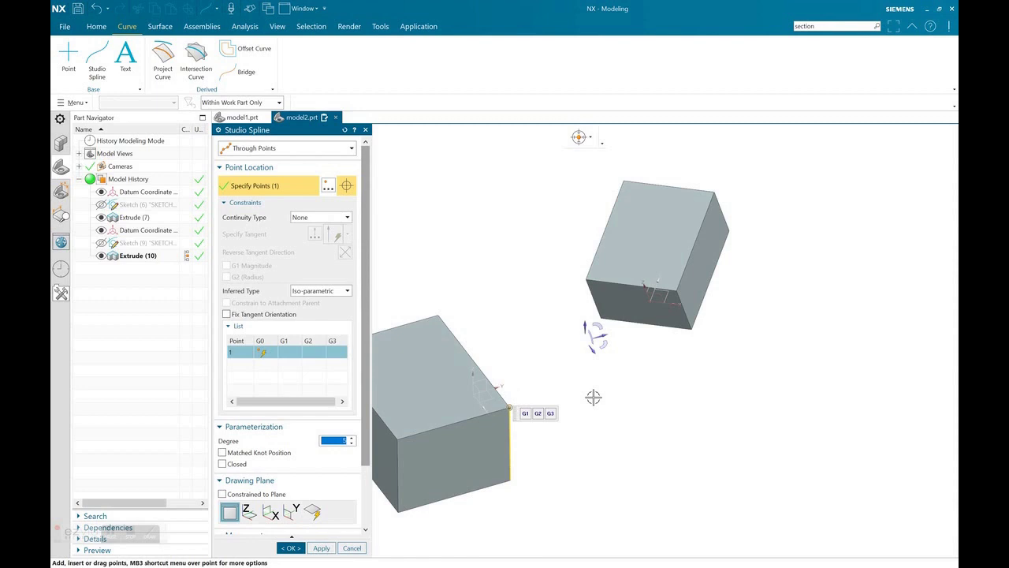
click(676, 290)
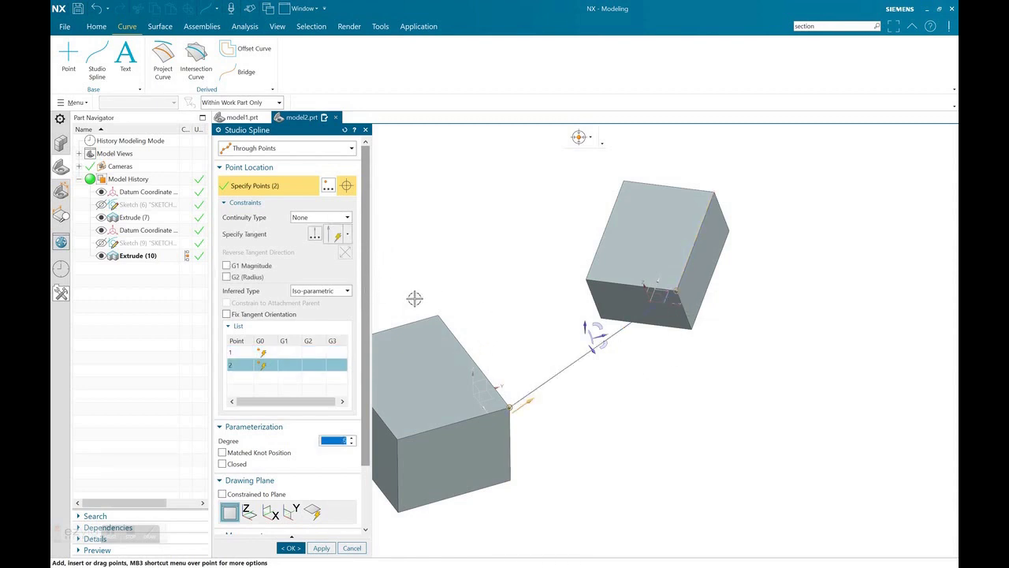
- Give the spline's first point G1 tangency along the lower block's edge
click(236, 353)
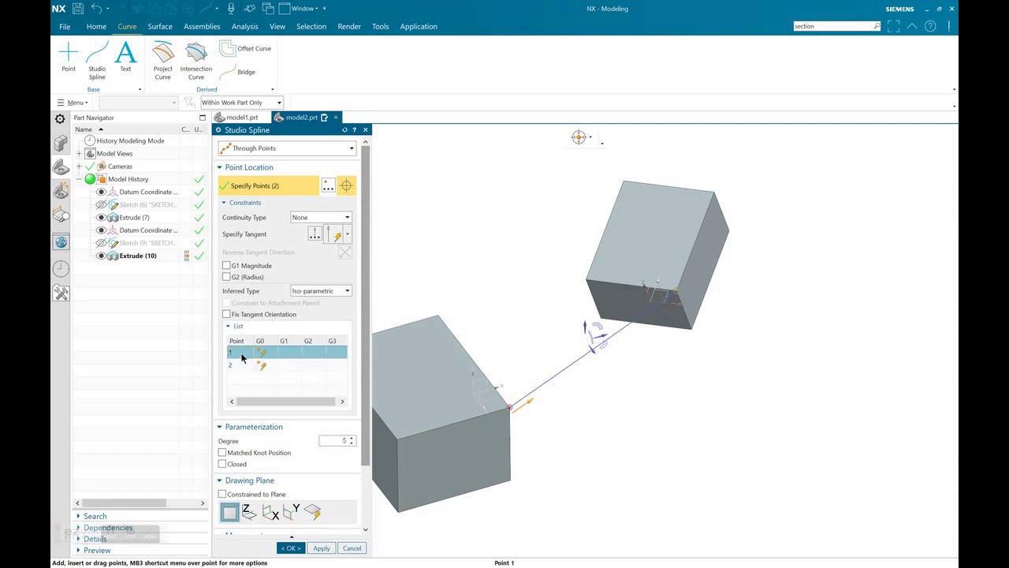
click(308, 218)
click(311, 237)
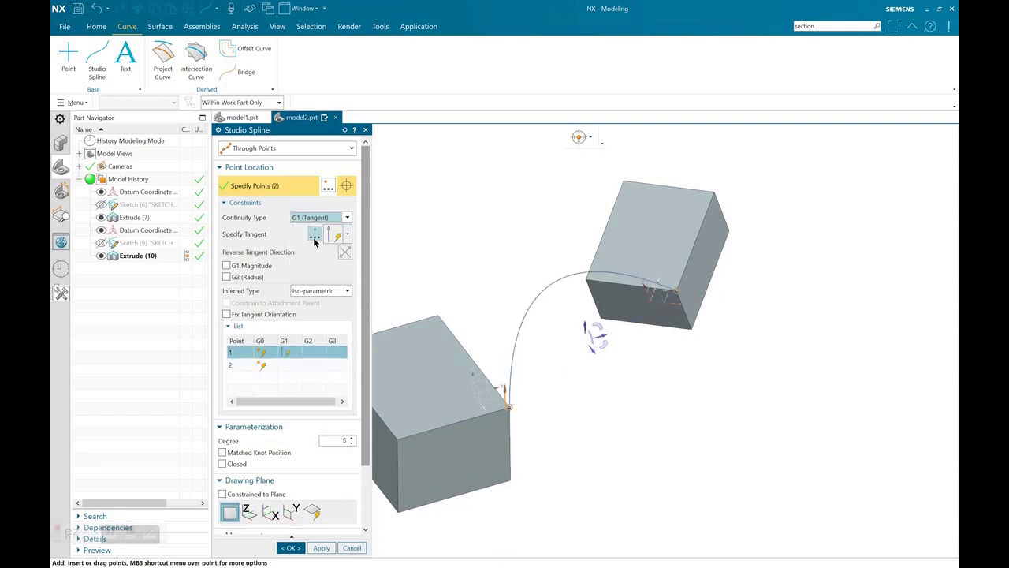
click(251, 234)
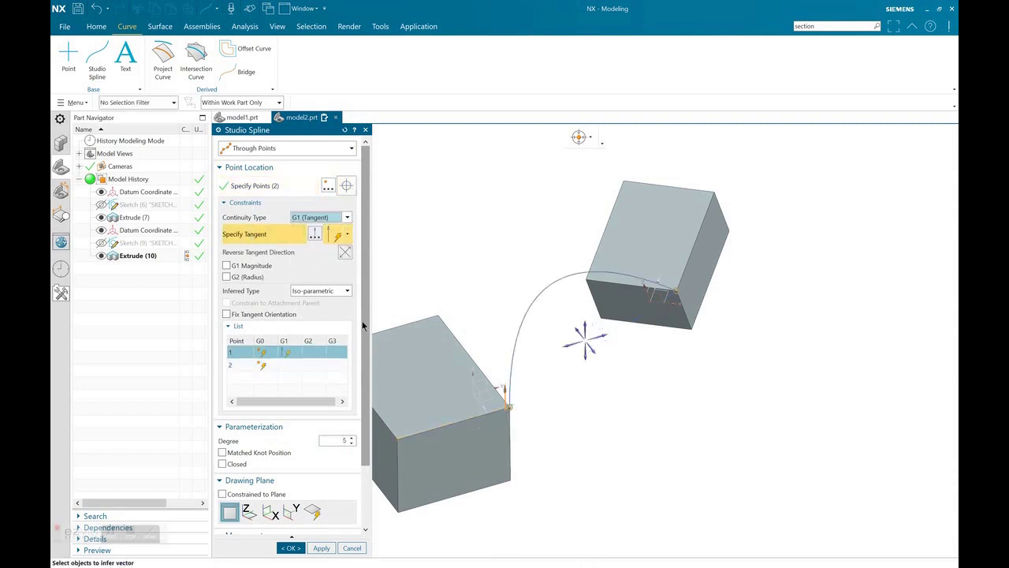
click(484, 414)
scroll(525, 415, up, 3)
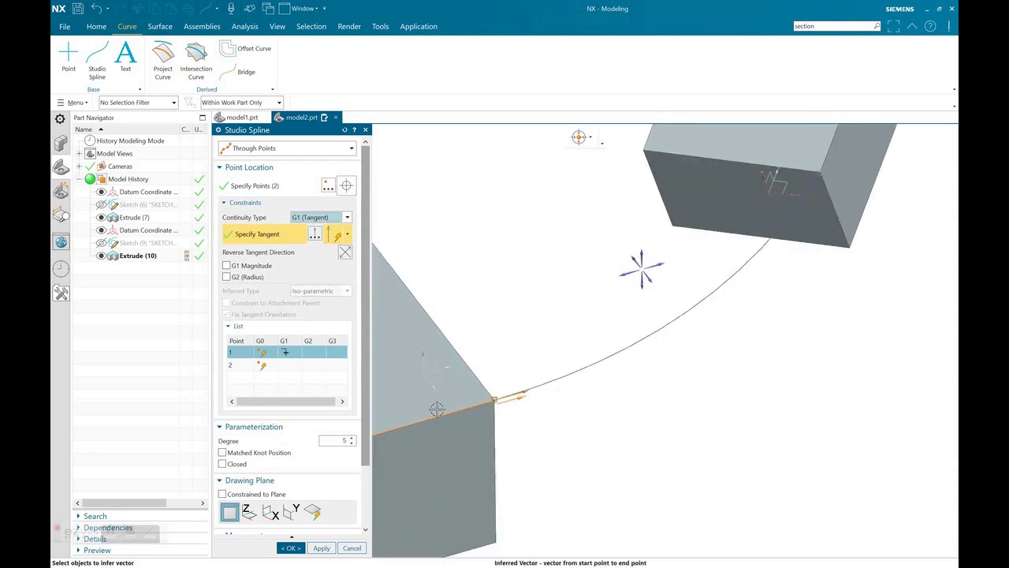
scroll(521, 388, down, 3)
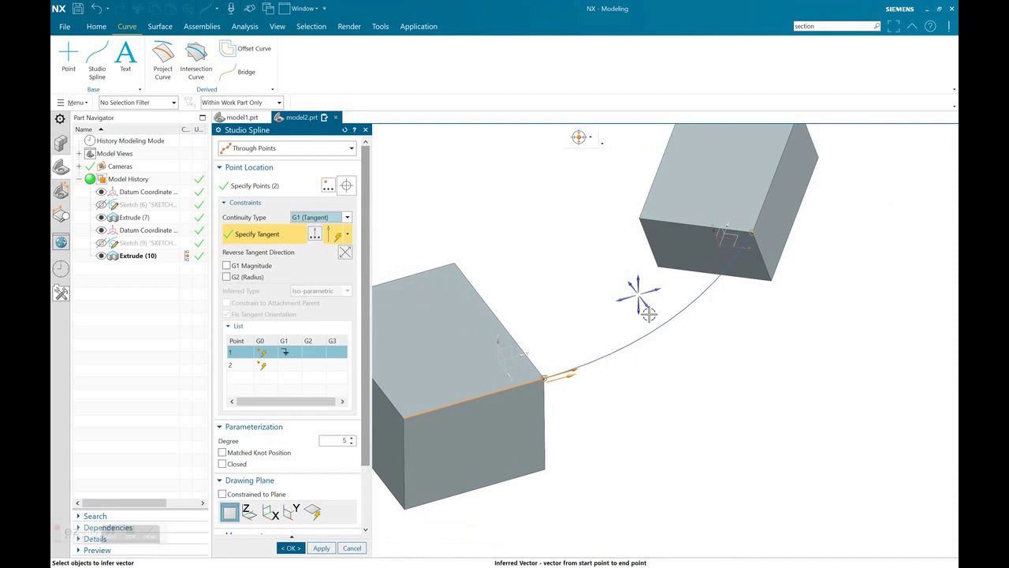
middle_drag(580, 363, 525, 410)
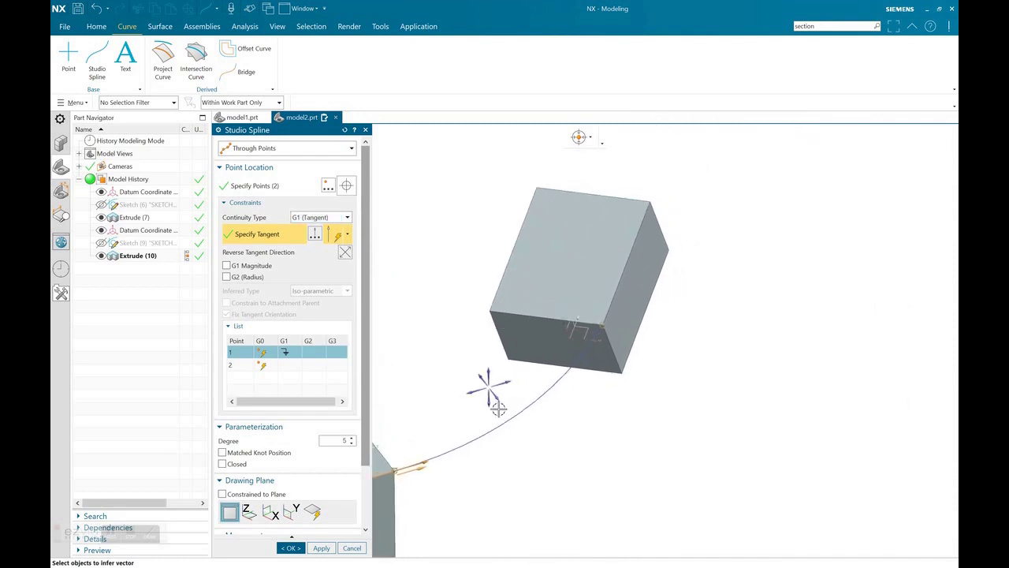
- Make point 2 G1 tangent to the second block's edge, reversed, and apply as Spline (11)
click(260, 365)
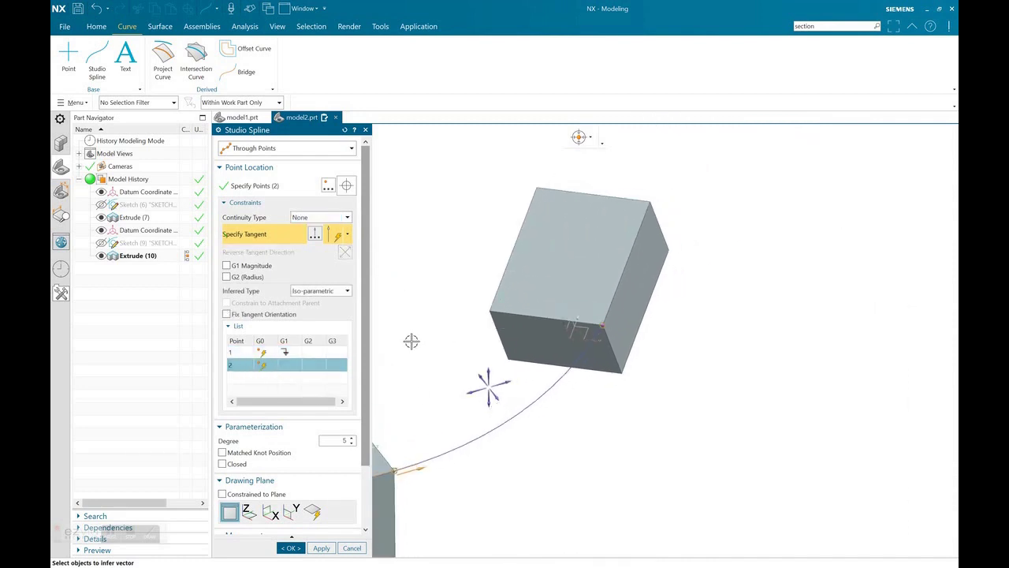
scroll(603, 322, up, 3)
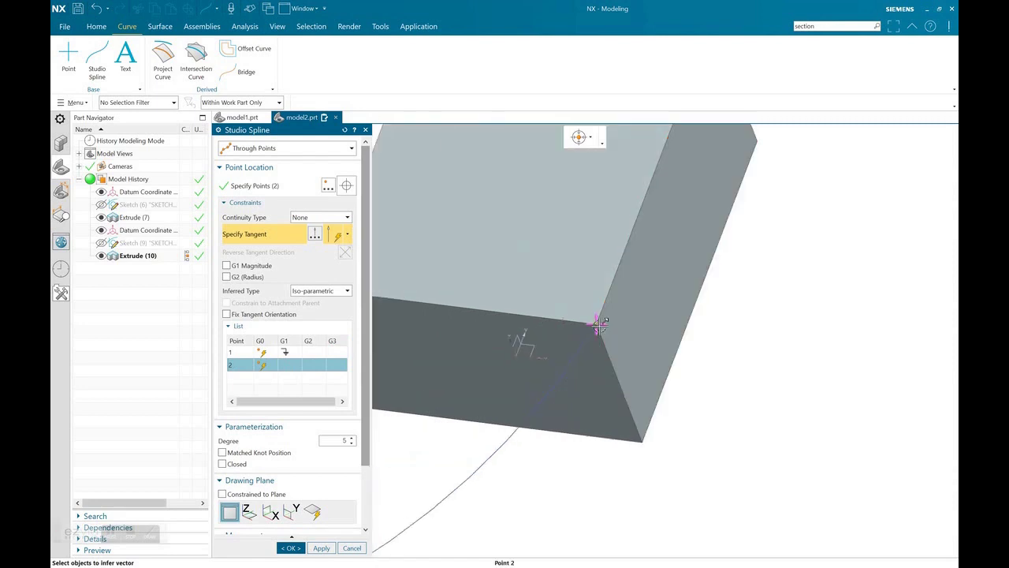
click(317, 217)
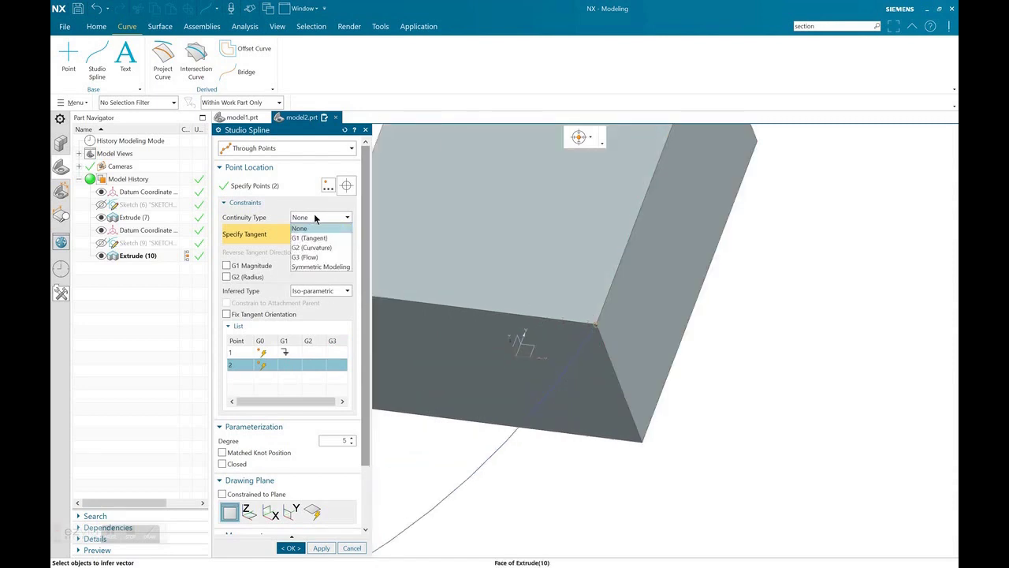
click(312, 235)
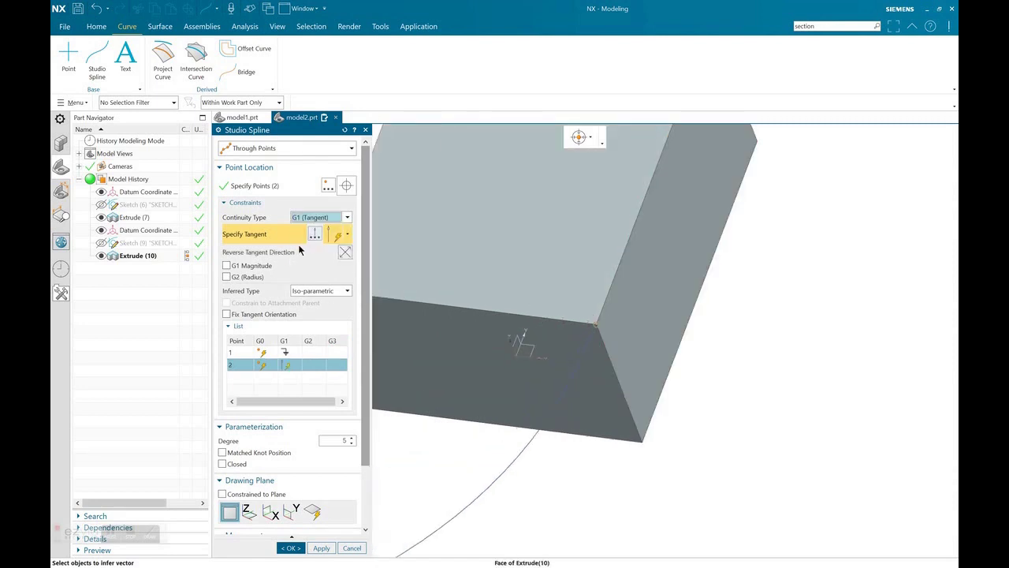
click(613, 279)
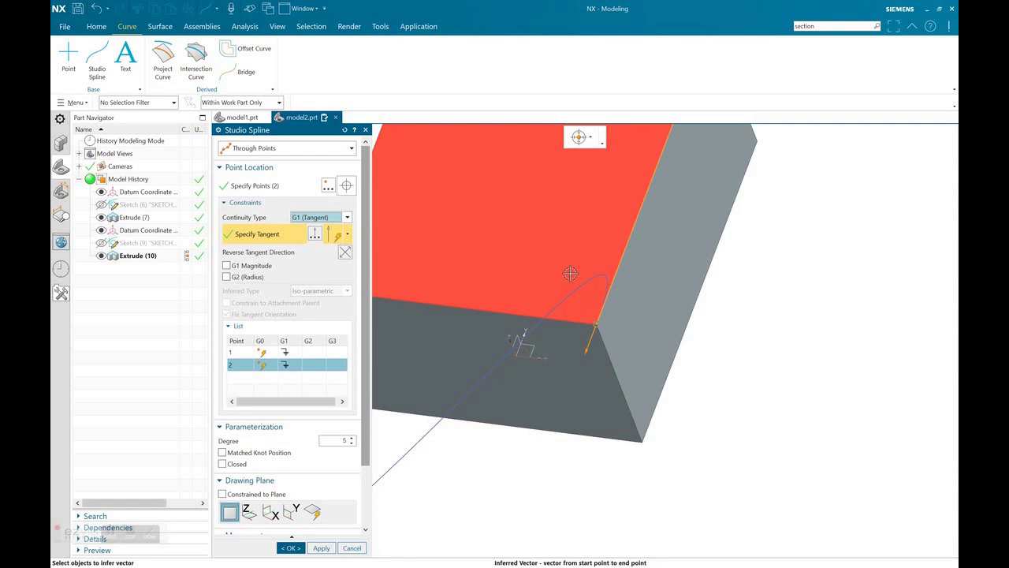
mouse_move(570, 274)
middle_down()
mouse_move(563, 292)
mouse_move(581, 342)
mouse_move(497, 295)
middle_up()
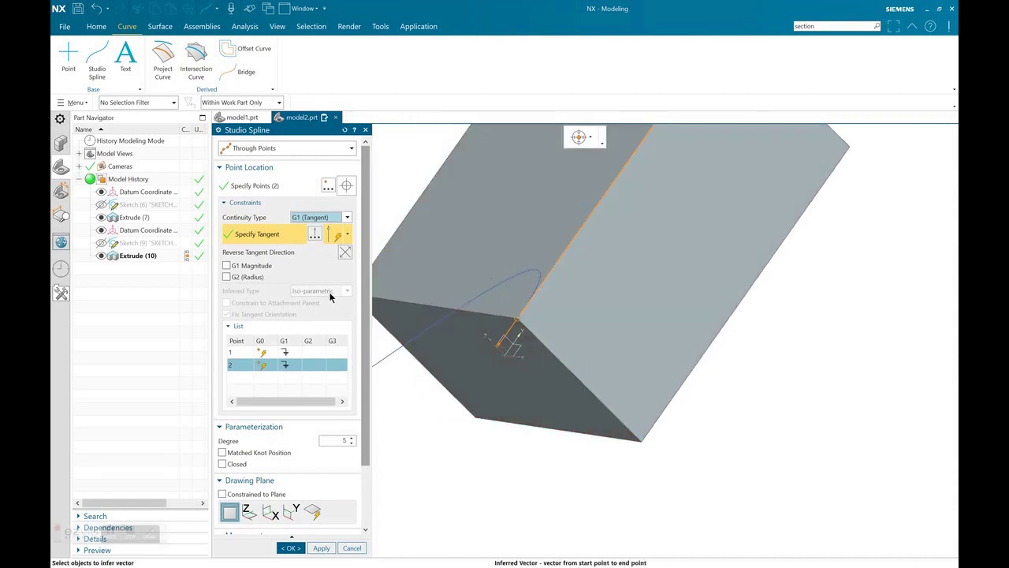
click(344, 253)
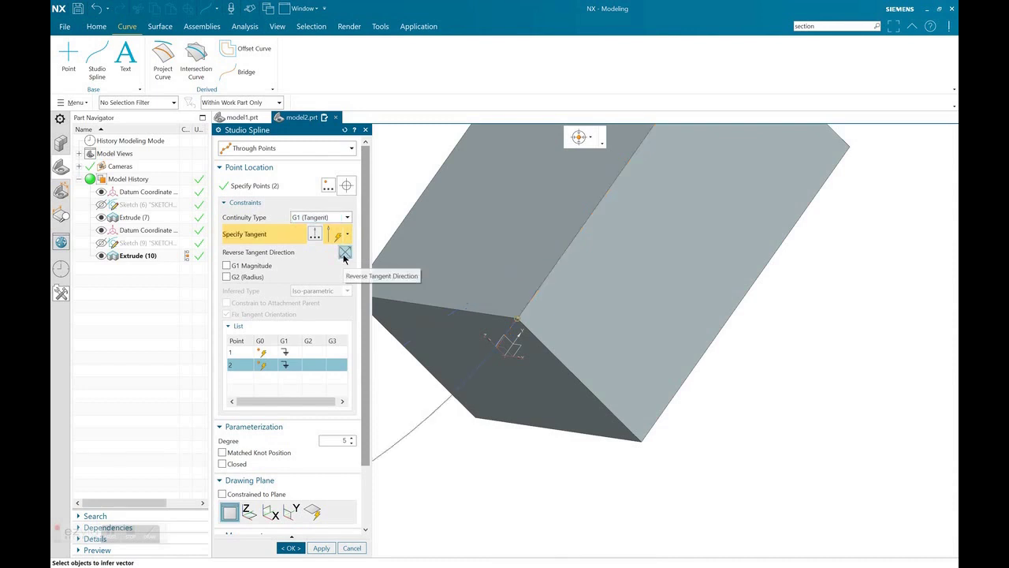
scroll(394, 421, down, 3)
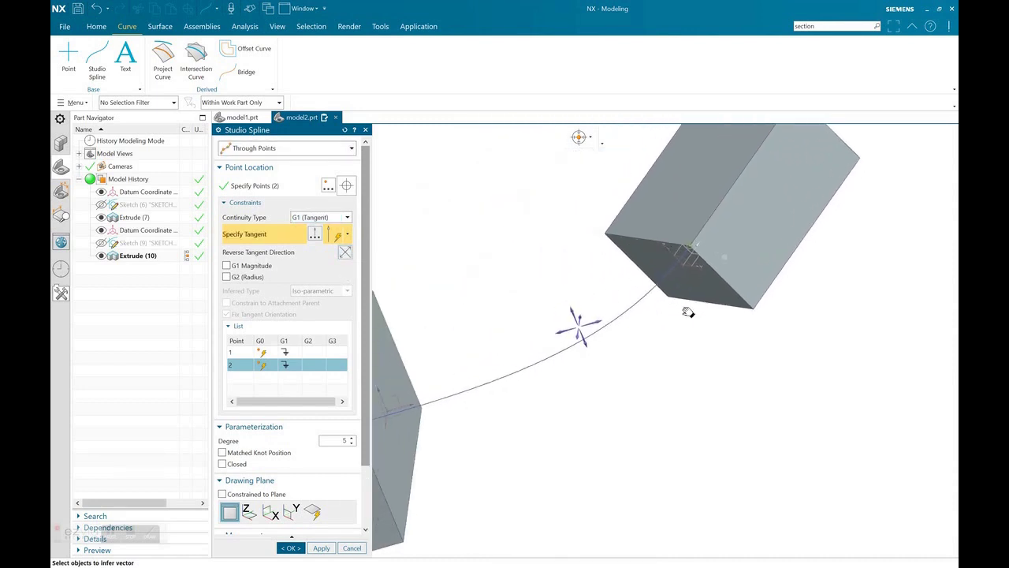
middle_drag(394, 421, 741, 312)
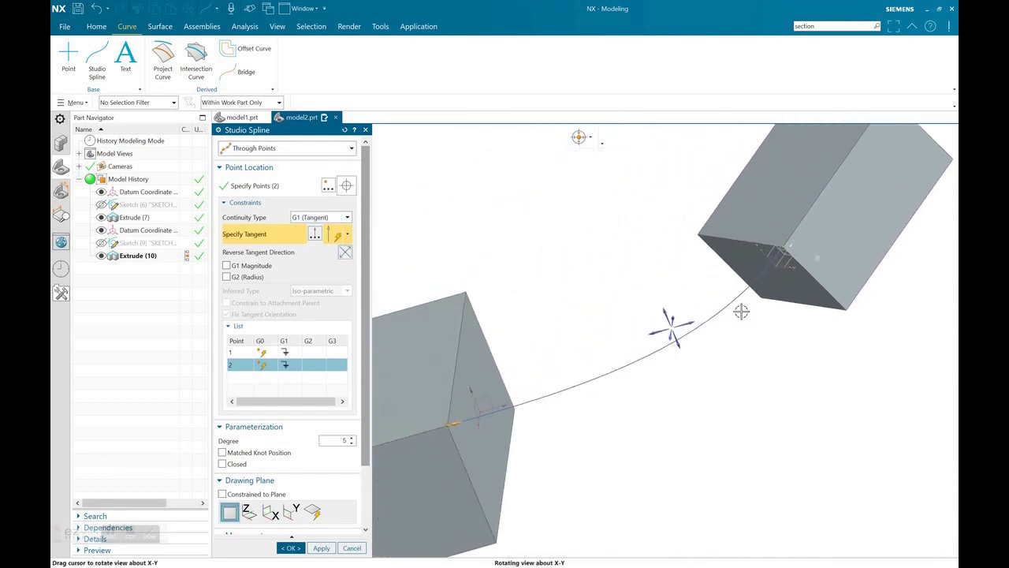
click(323, 548)
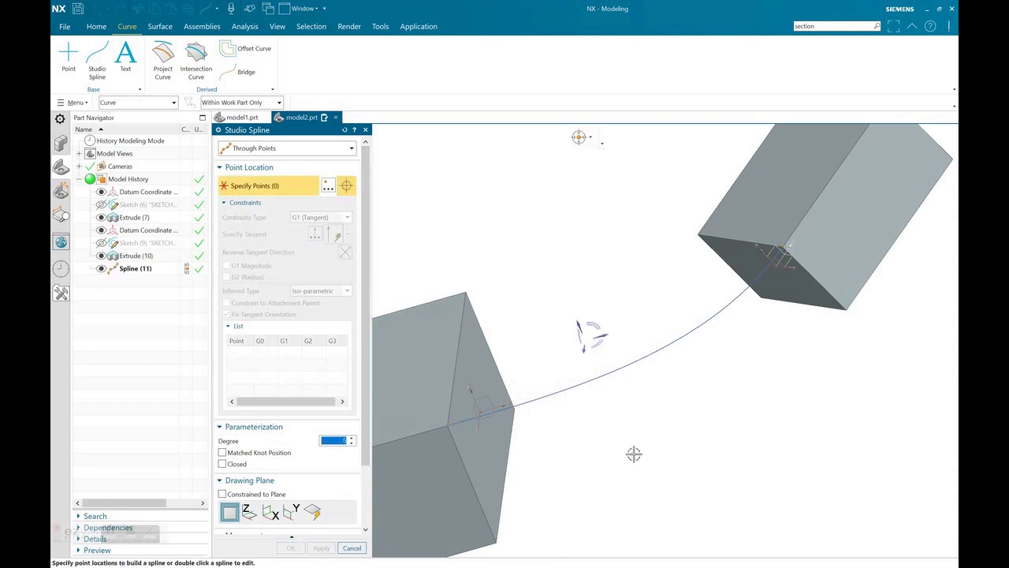
- Start the next spline between matching block corners, G1 tangent at its start to the left block's edge
shift+middle_drag(631, 453, 641, 418)
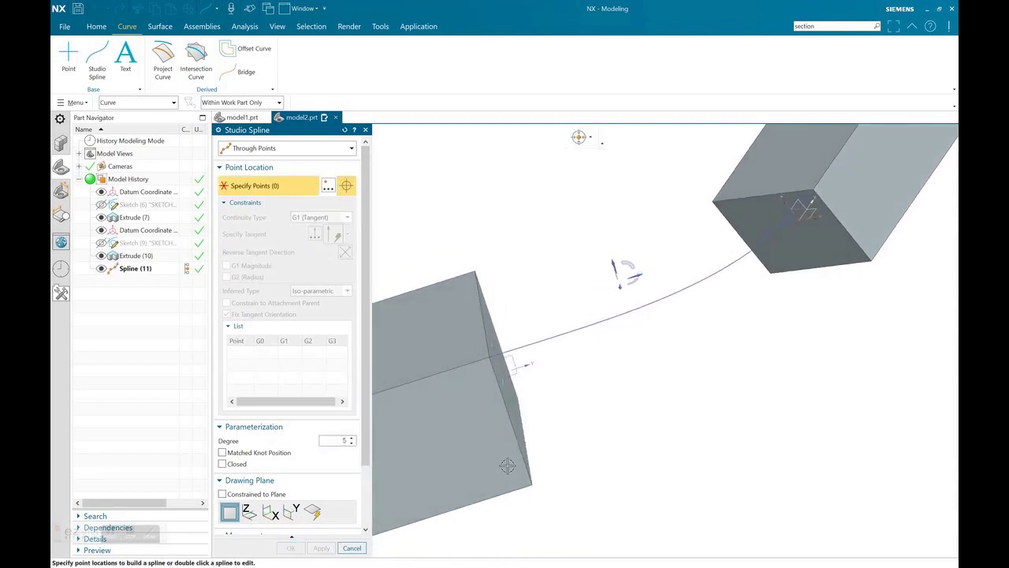
click(533, 484)
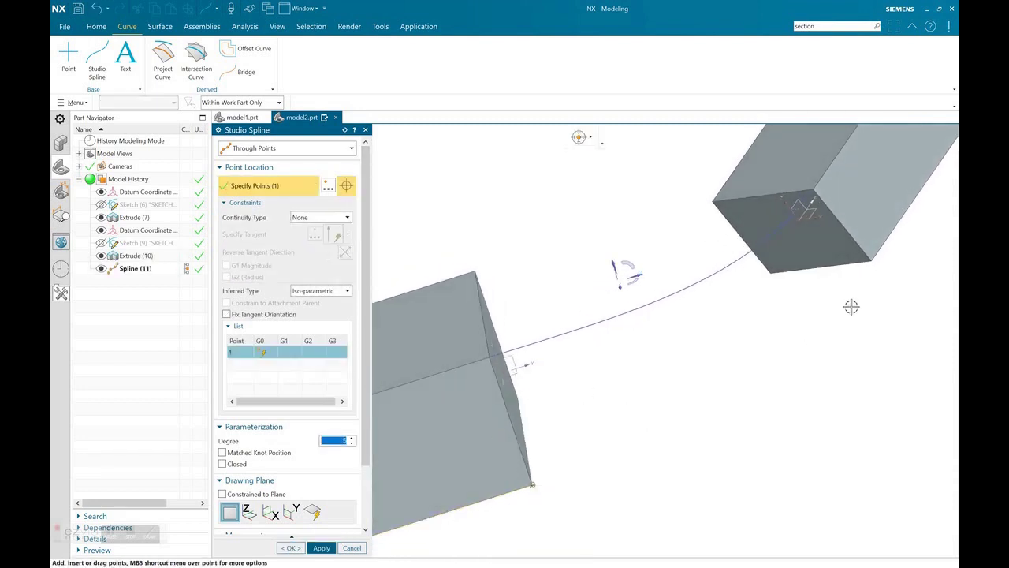
click(871, 262)
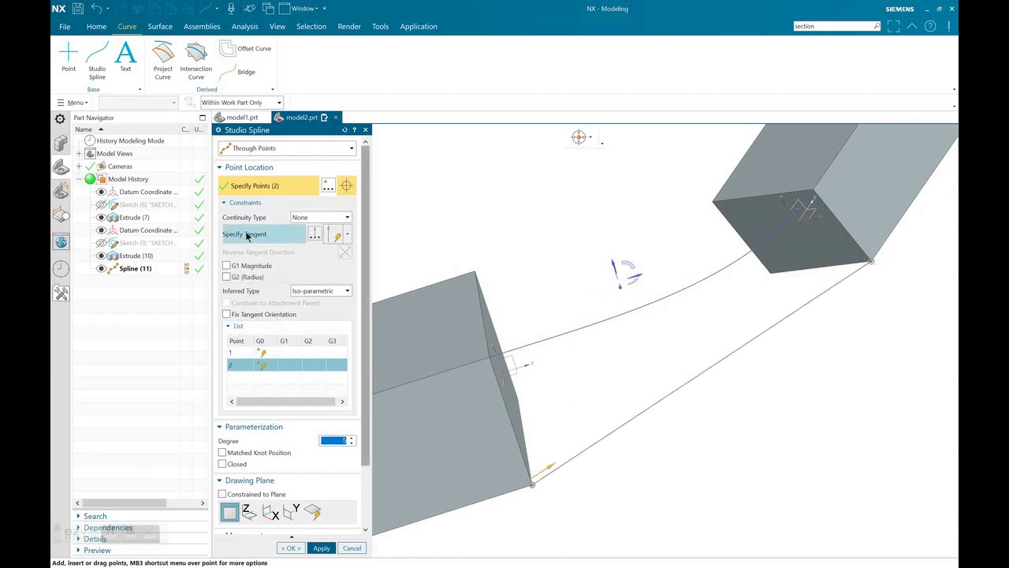
click(247, 352)
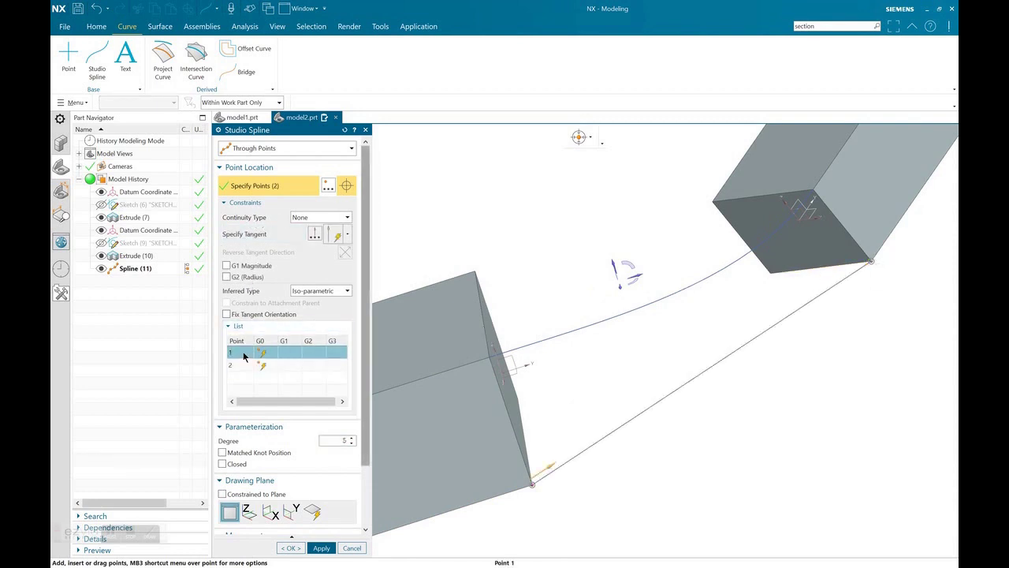
click(319, 217)
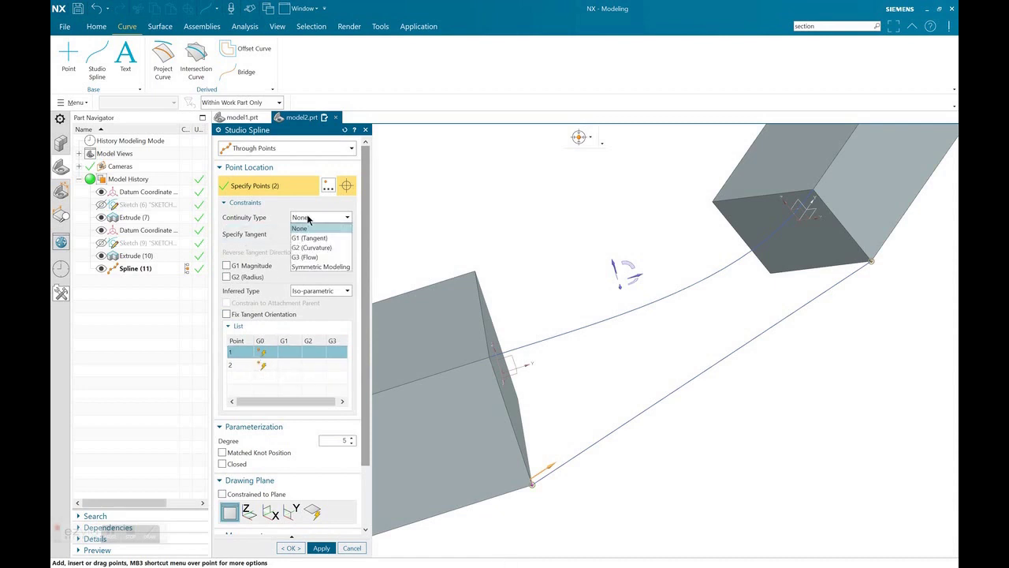
click(308, 236)
click(270, 234)
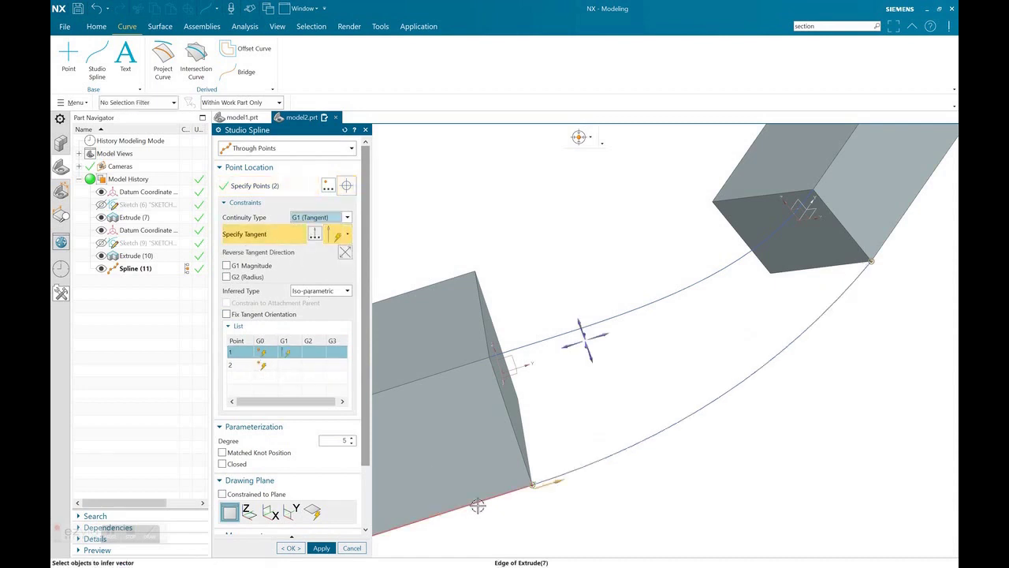
- Make its end G1 tangent to the right block's edge, then create the remaining splines and finish
click(247, 364)
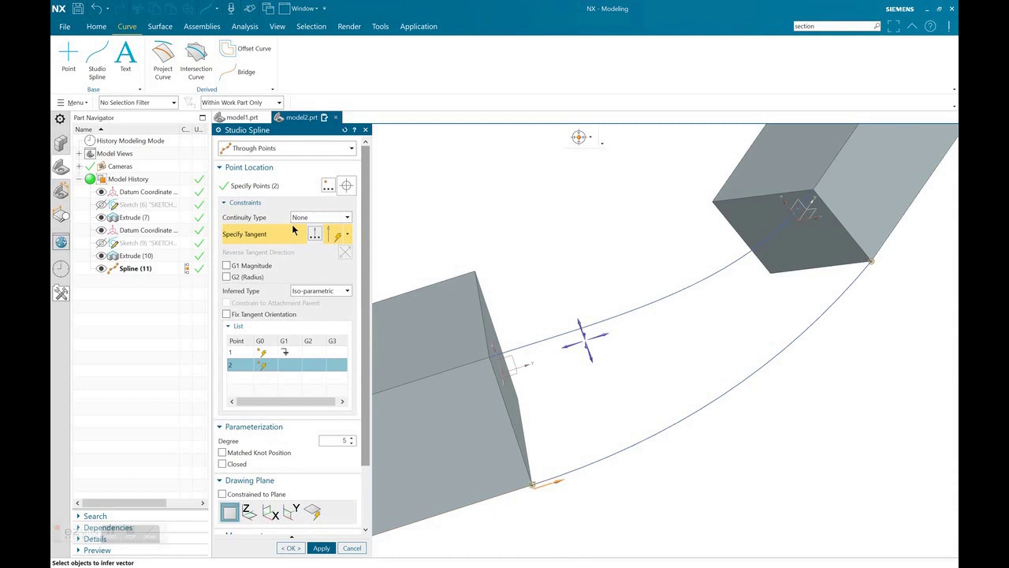
click(319, 217)
click(305, 239)
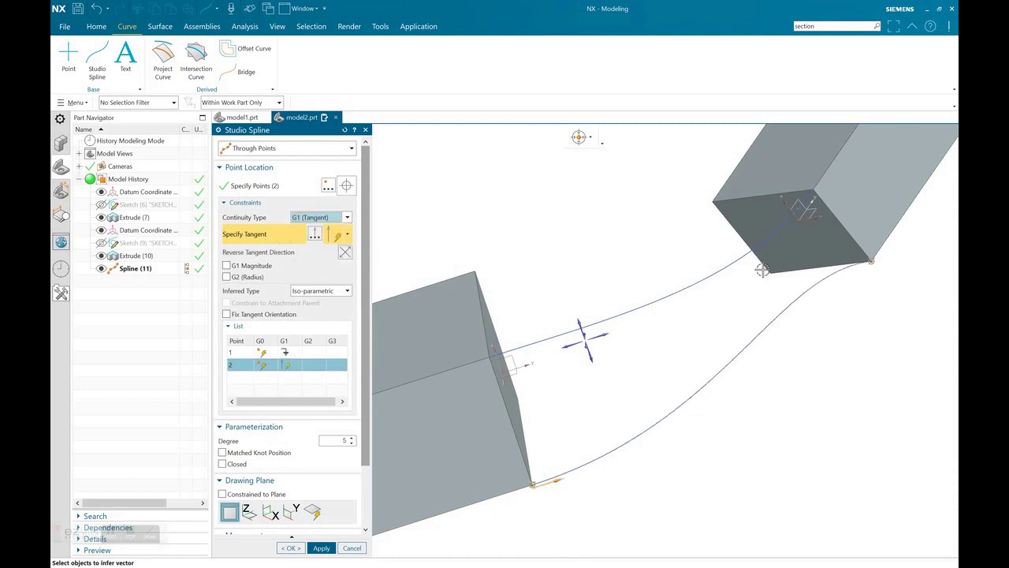
click(896, 225)
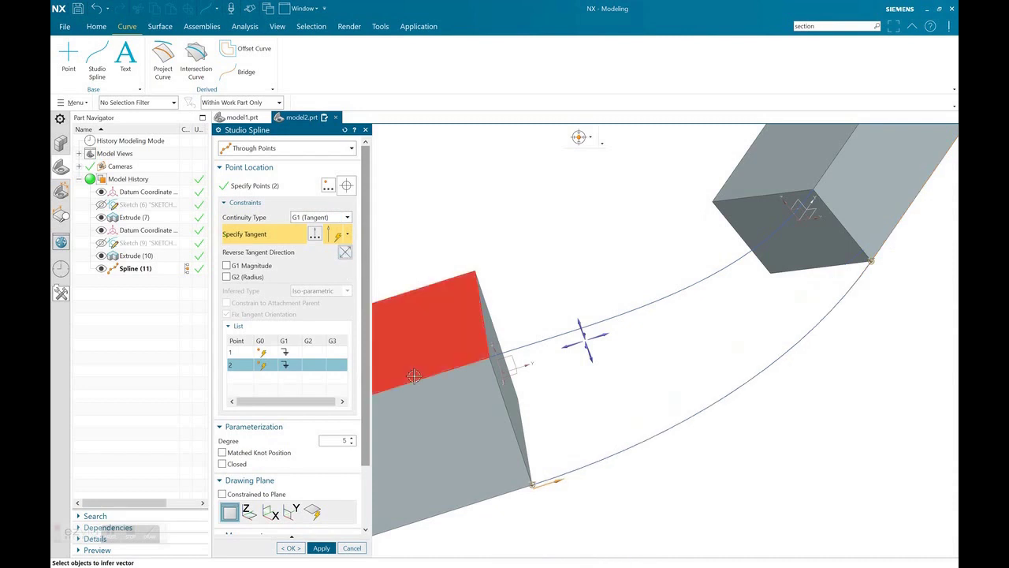
click(321, 547)
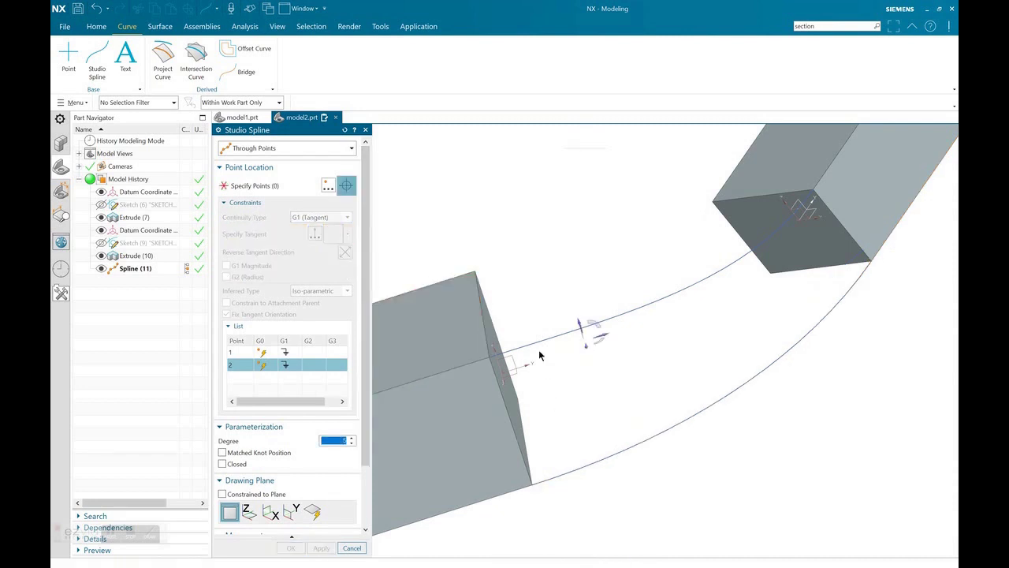
mouse_move(516, 296)
middle_down()
mouse_move(647, 270)
mouse_move(642, 299)
mouse_move(626, 308)
middle_up()
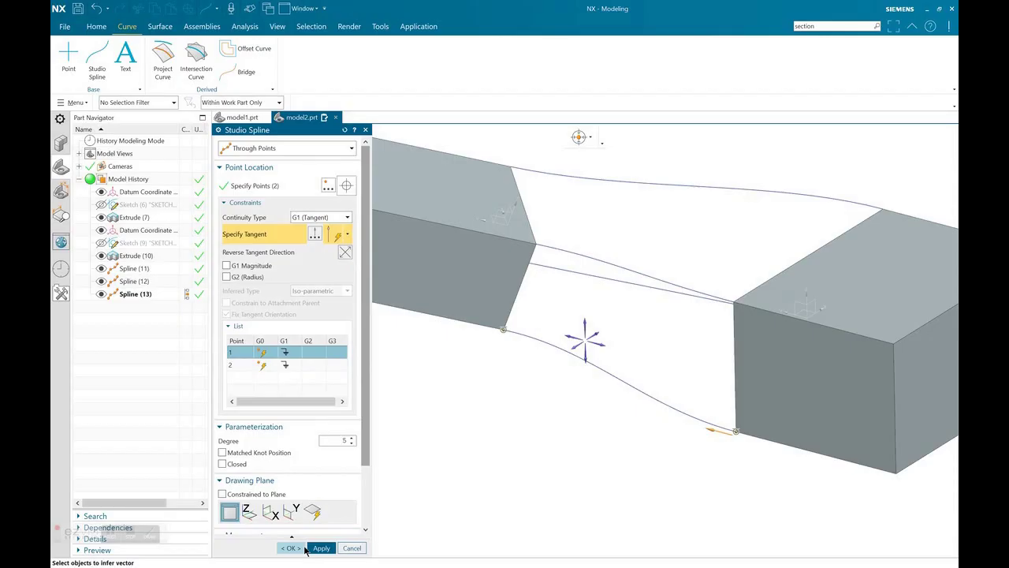
click(295, 548)
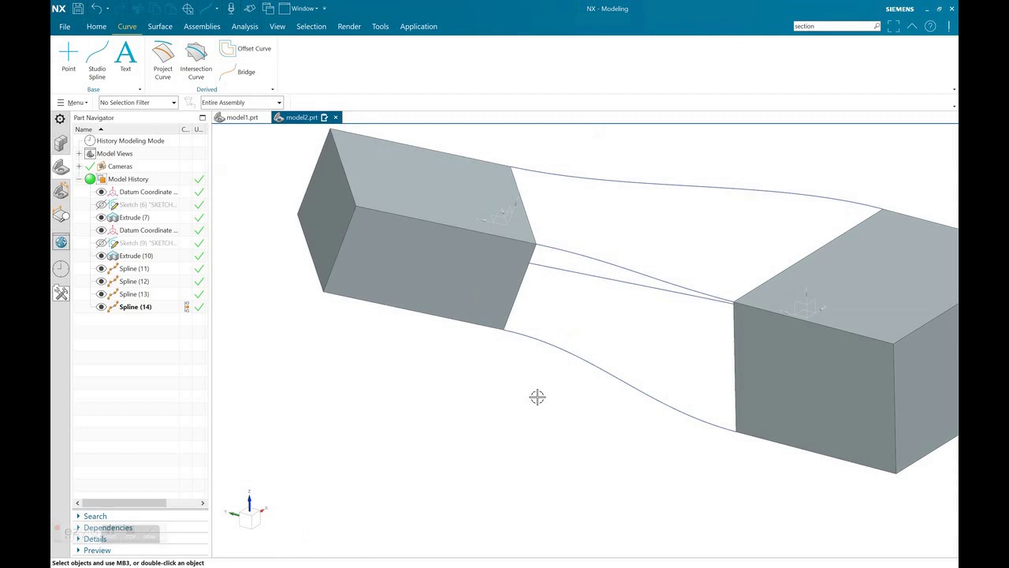
- Launch Through Curve Mesh from the Surface tab with both blocks and four splines in view
mouse_move(537, 395)
middle_down()
mouse_move(531, 379)
mouse_move(428, 359)
mouse_move(415, 376)
mouse_move(428, 392)
mouse_move(421, 407)
mouse_move(405, 403)
middle_up()
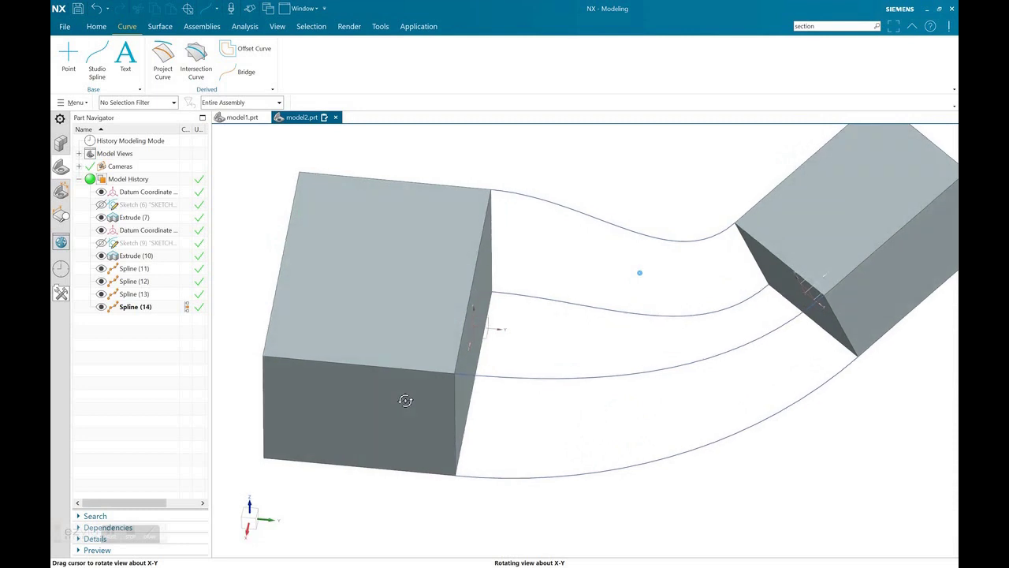
click(154, 26)
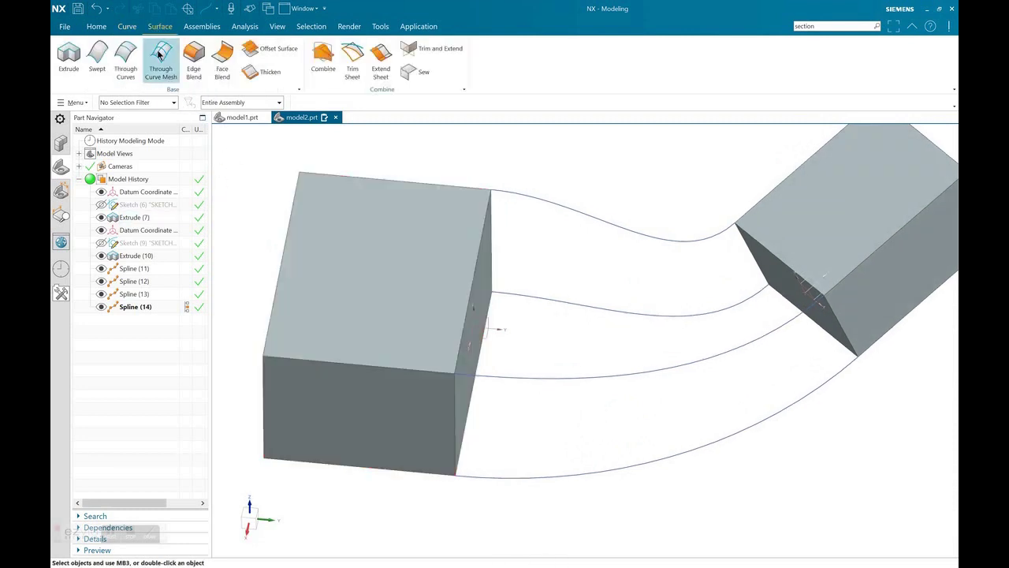
click(162, 73)
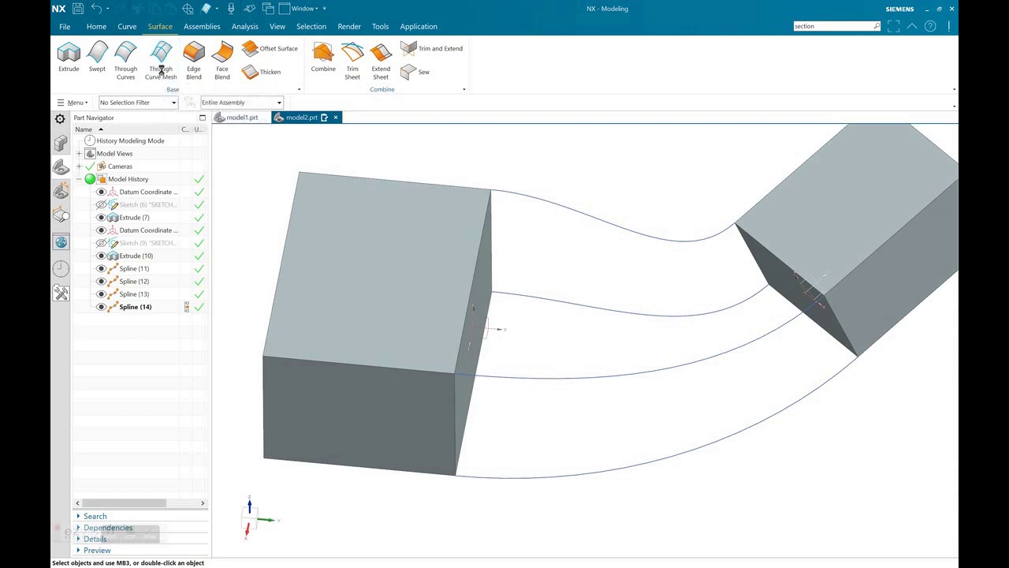
mouse_move(602, 258)
middle_down()
mouse_move(604, 239)
mouse_move(620, 234)
mouse_move(611, 256)
middle_up()
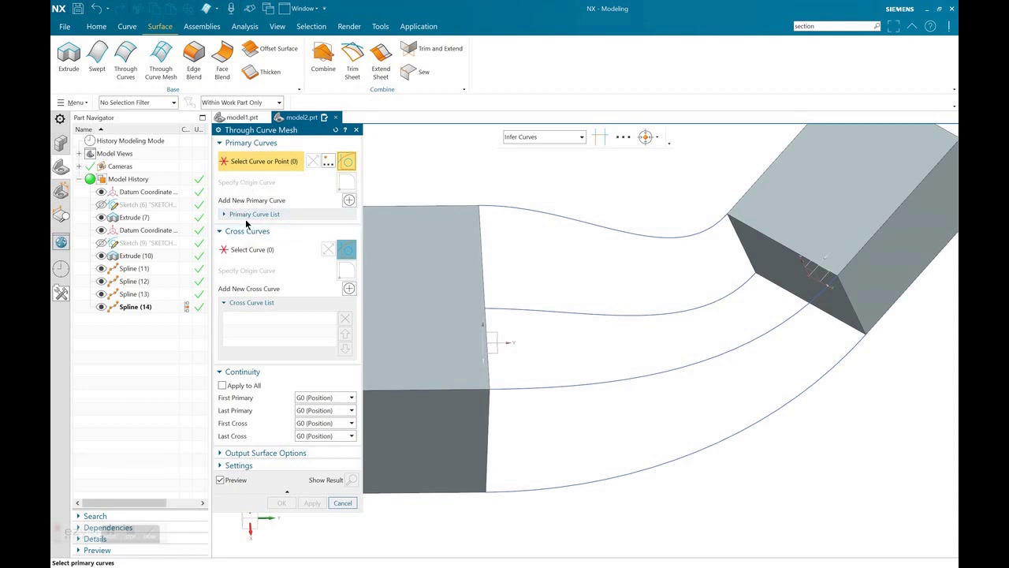
- Select the two blocks' top edges as the primary curves
middle_drag(536, 265, 503, 262)
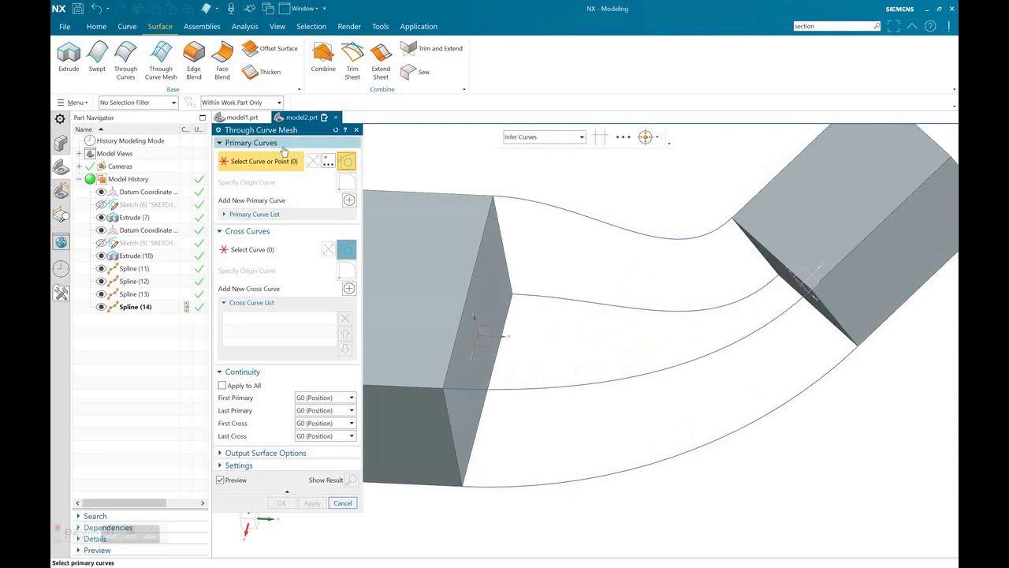
click(483, 225)
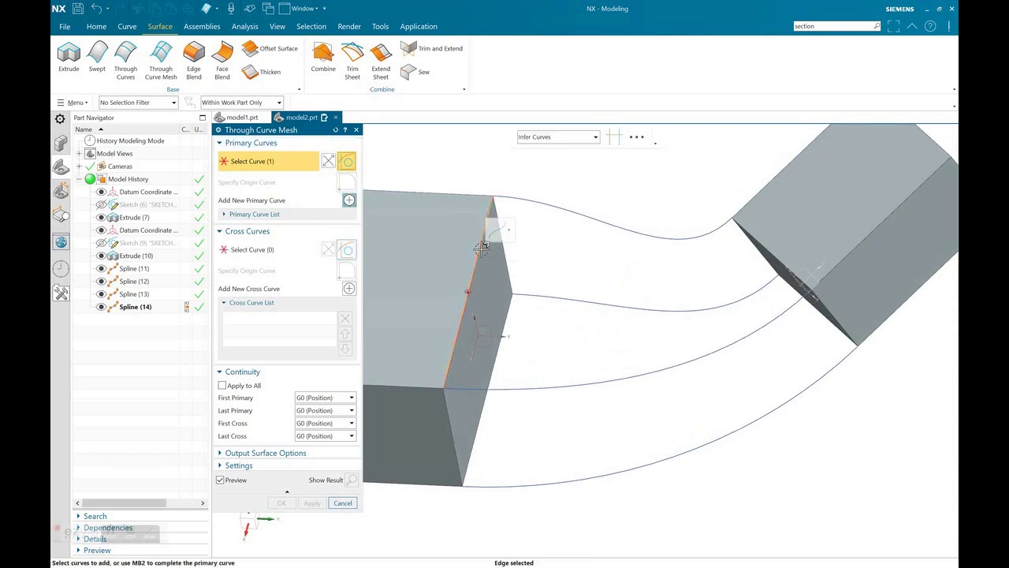
click(349, 200)
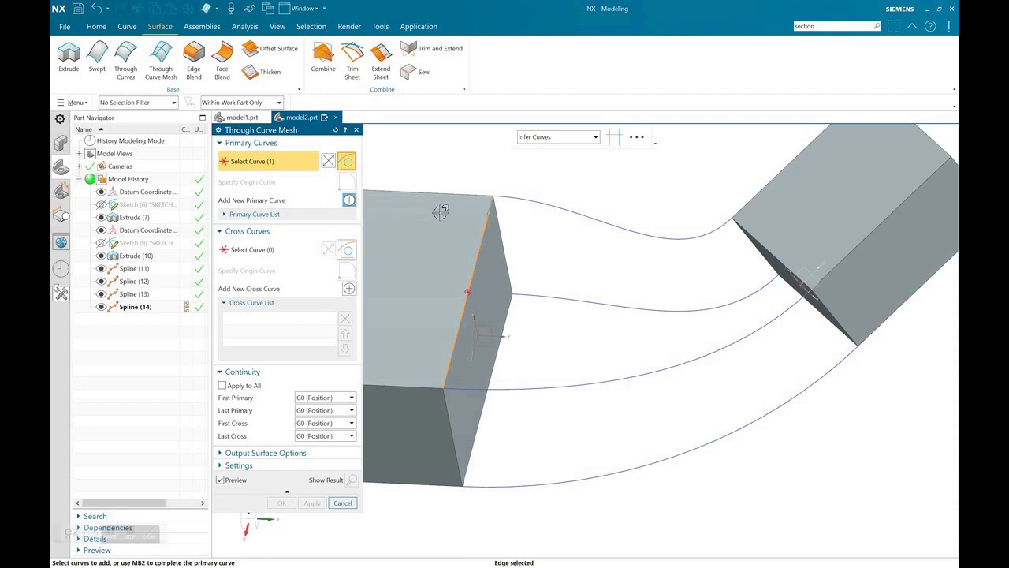
click(351, 201)
click(748, 229)
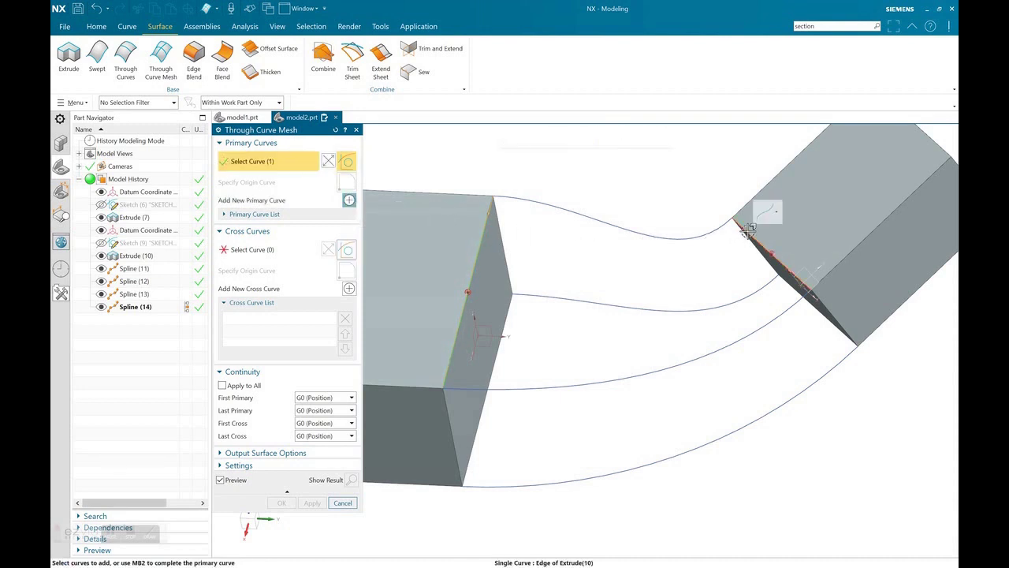
- Select Spline(11) and the top spline as the cross curves
click(254, 251)
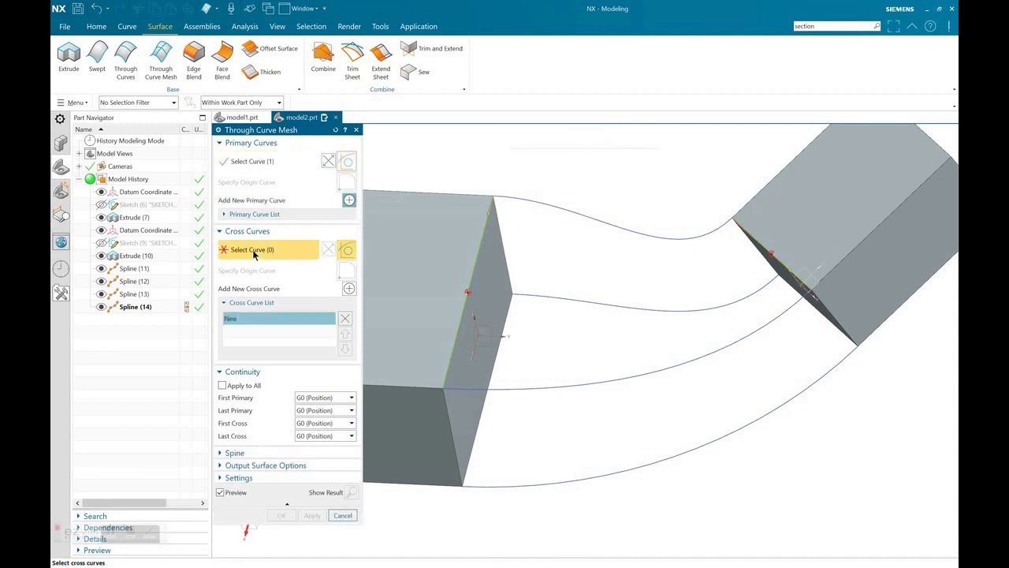
click(580, 386)
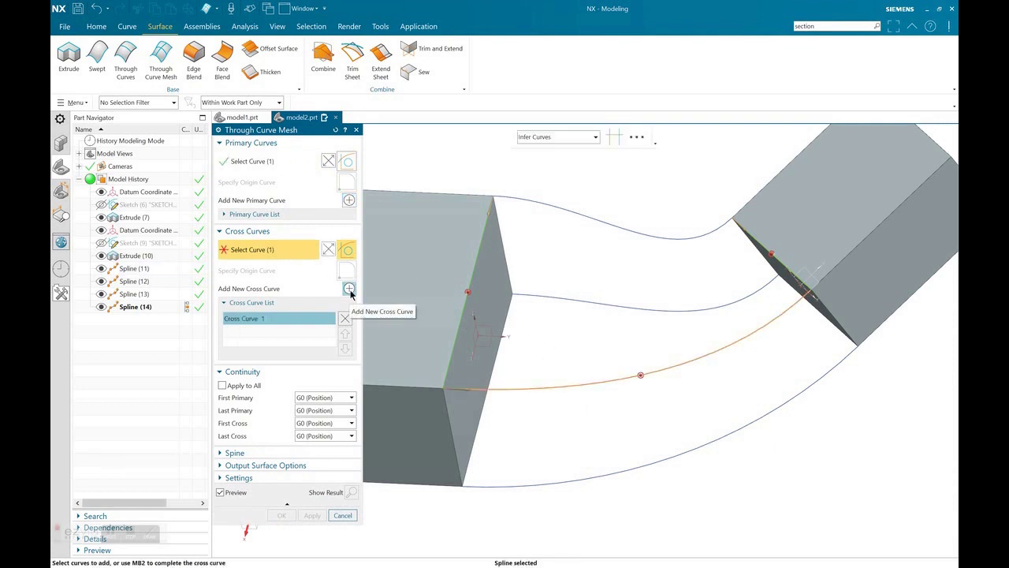
click(350, 290)
click(601, 223)
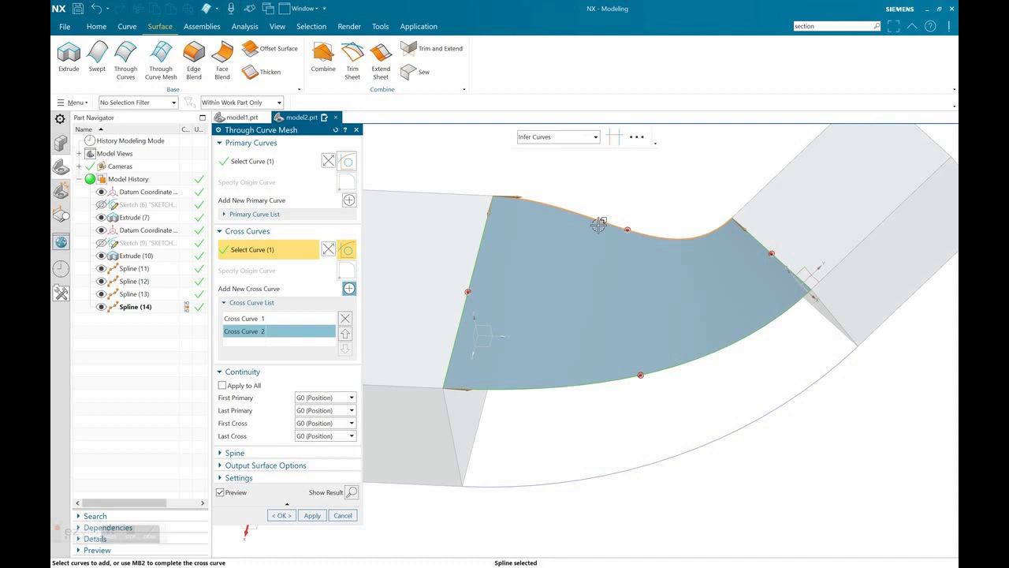
mouse_move(593, 376)
middle_down()
mouse_move(604, 313)
mouse_move(613, 344)
mouse_move(599, 371)
middle_up()
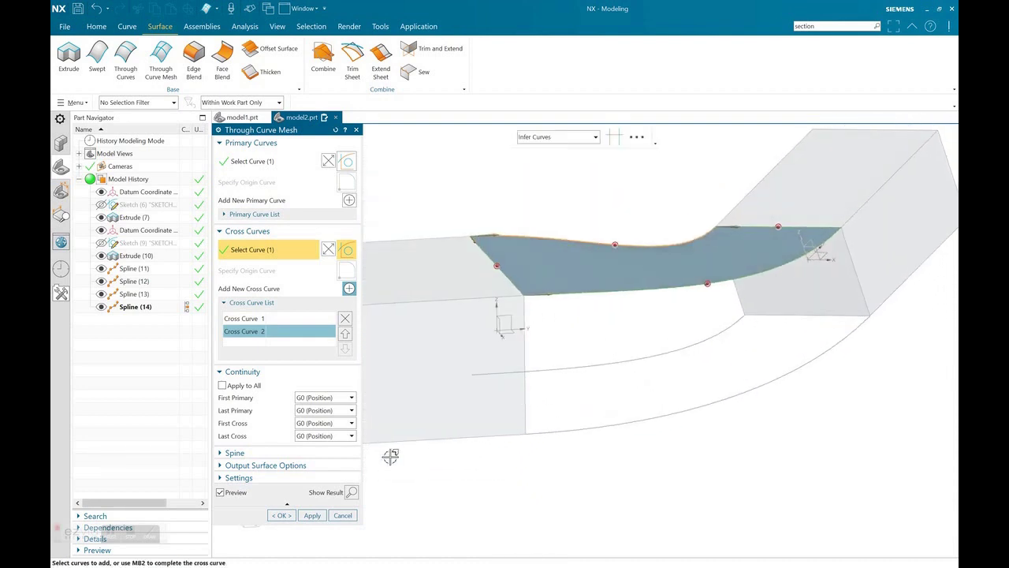
- Apply the top surface, then select Spline(13) and Spline(14) as primary curves
click(312, 515)
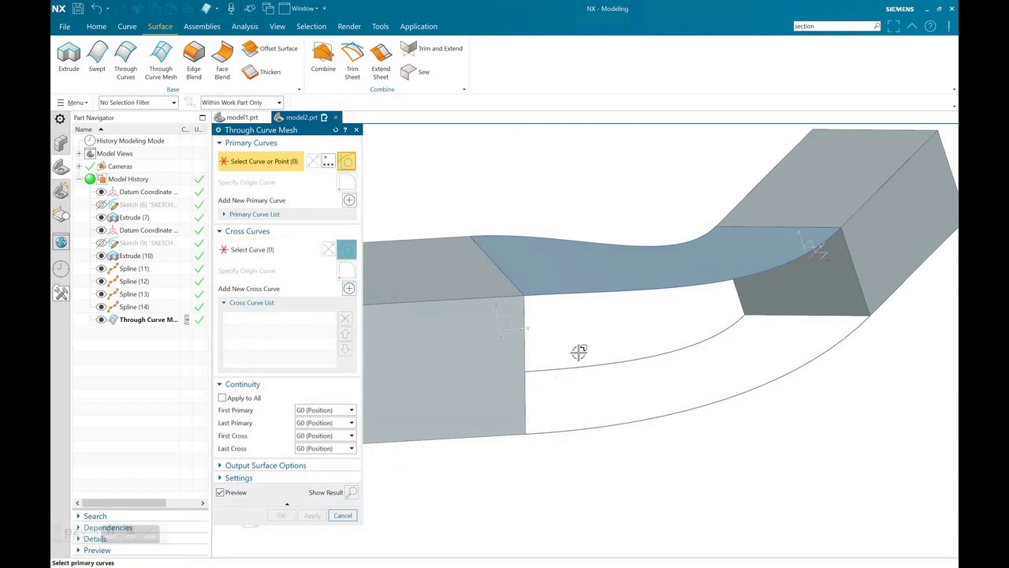
mouse_move(581, 350)
middle_down()
mouse_move(694, 349)
mouse_move(705, 368)
mouse_move(678, 372)
middle_up()
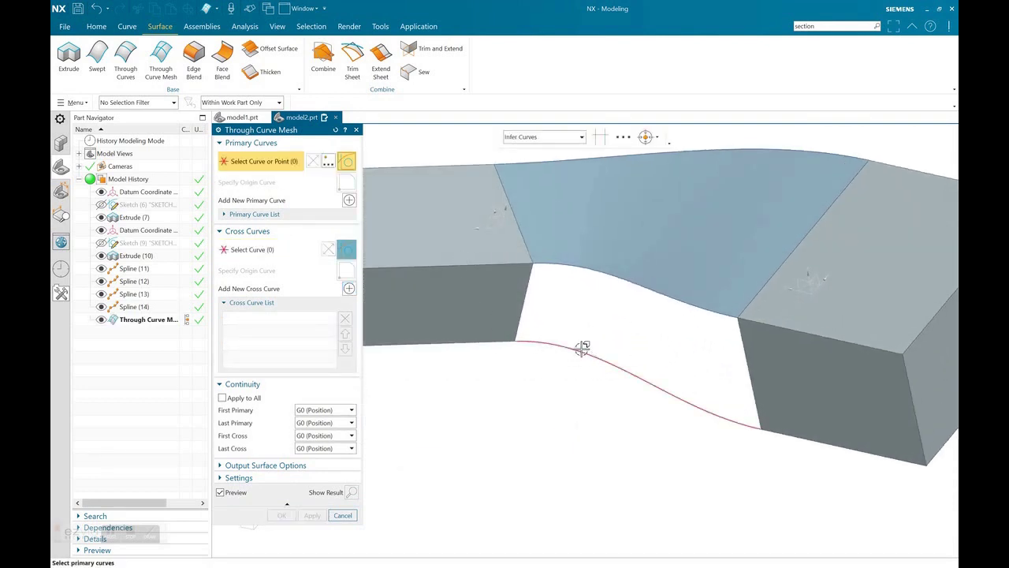
scroll(591, 314, up, 1)
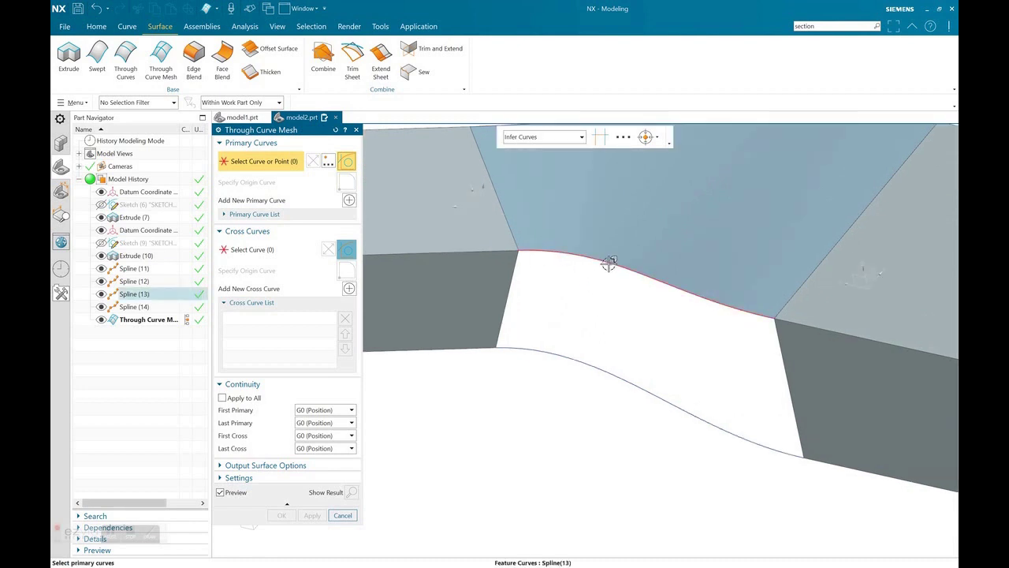
click(609, 263)
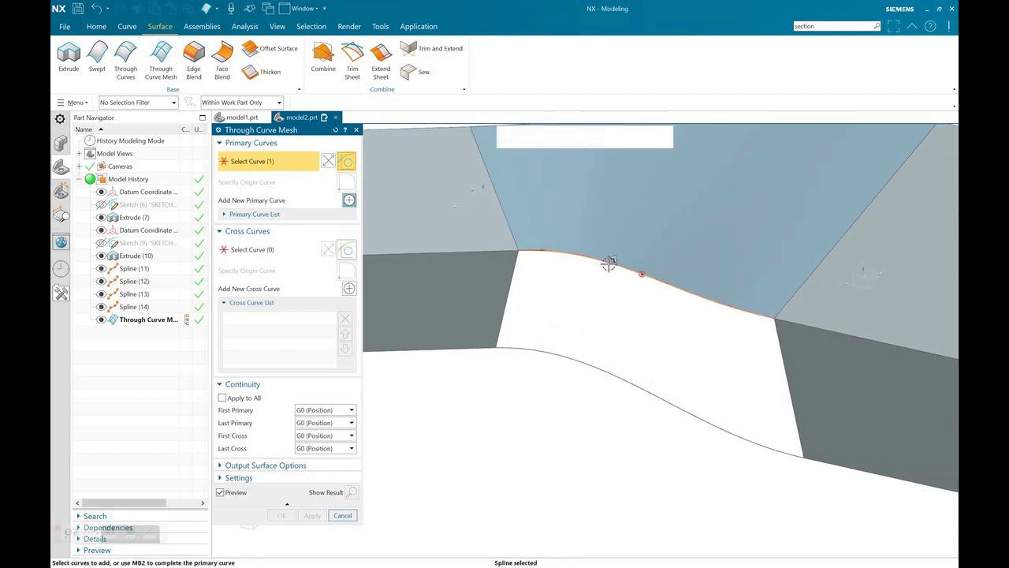
click(349, 202)
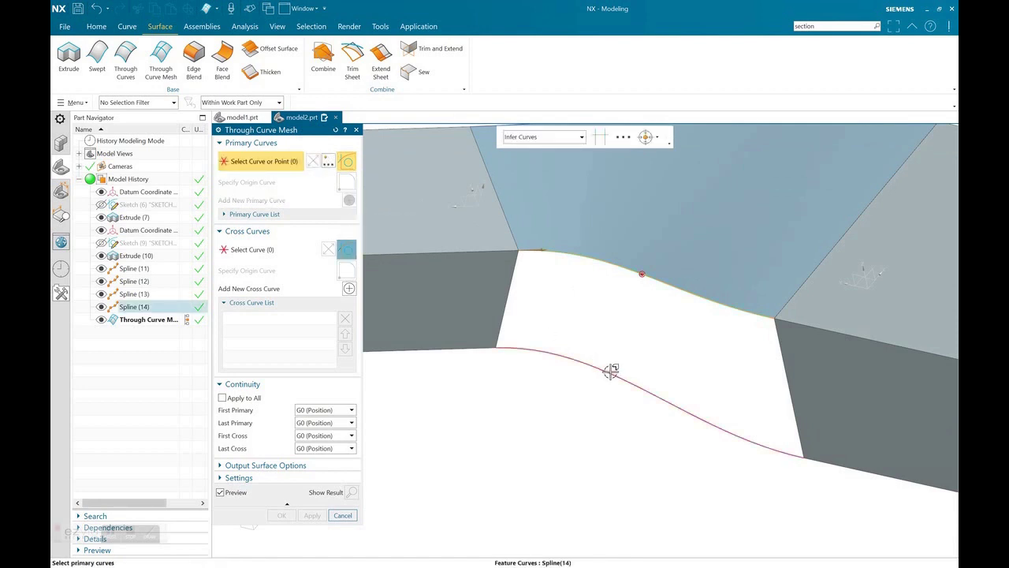
click(611, 370)
- Select the two vertical block edges as cross curves and apply the side wall
click(264, 250)
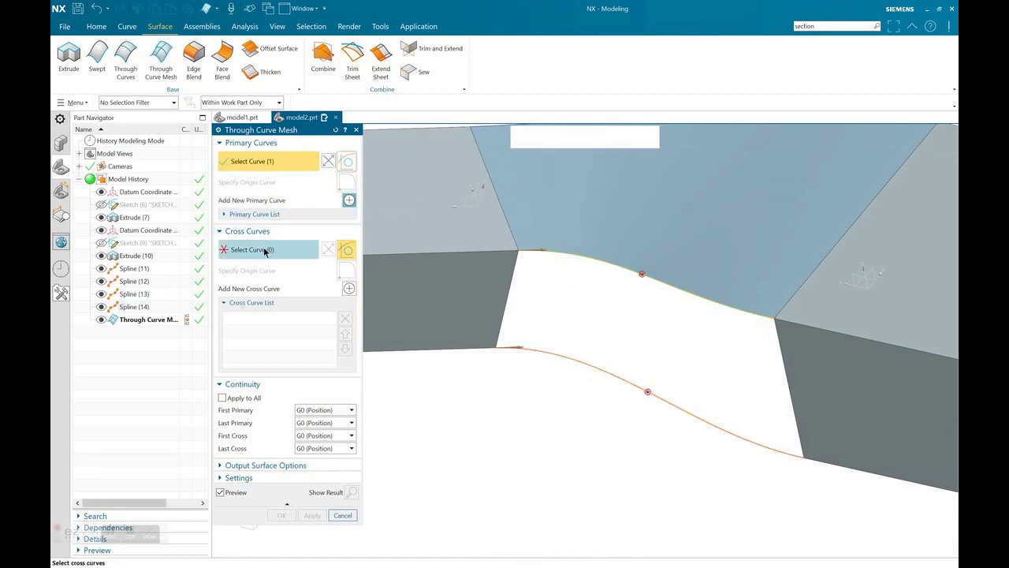
click(780, 370)
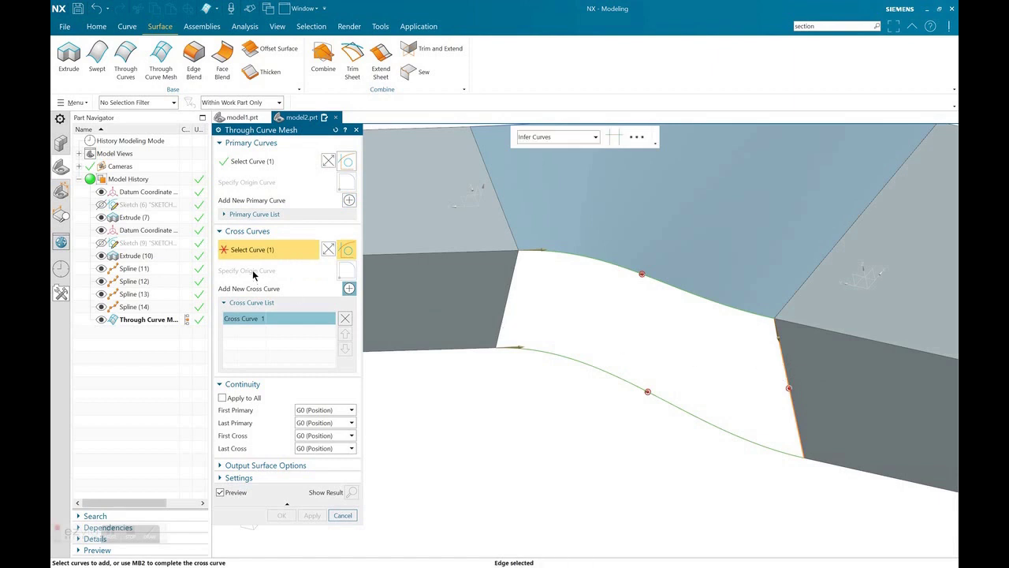
click(350, 290)
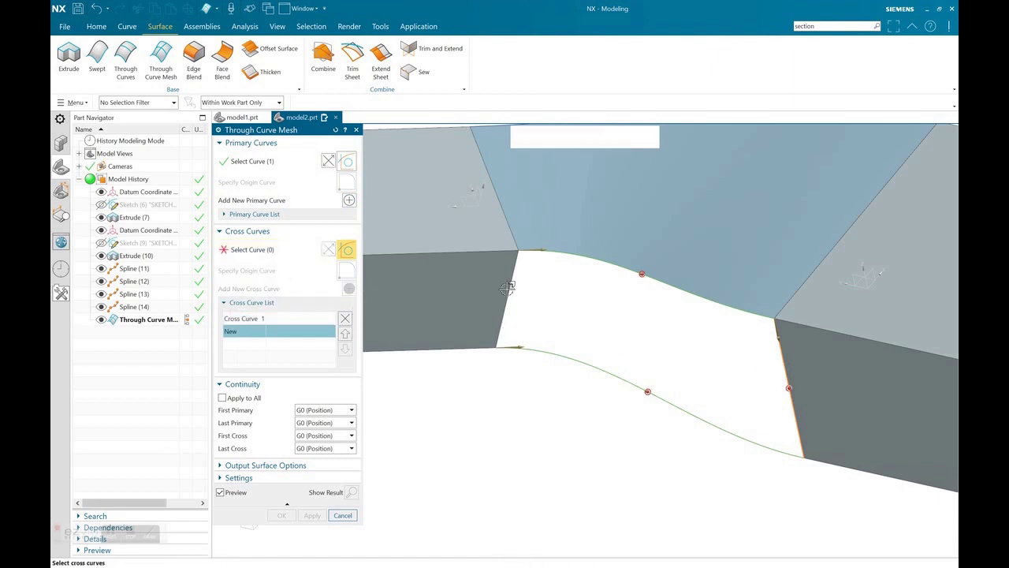
click(507, 299)
click(312, 515)
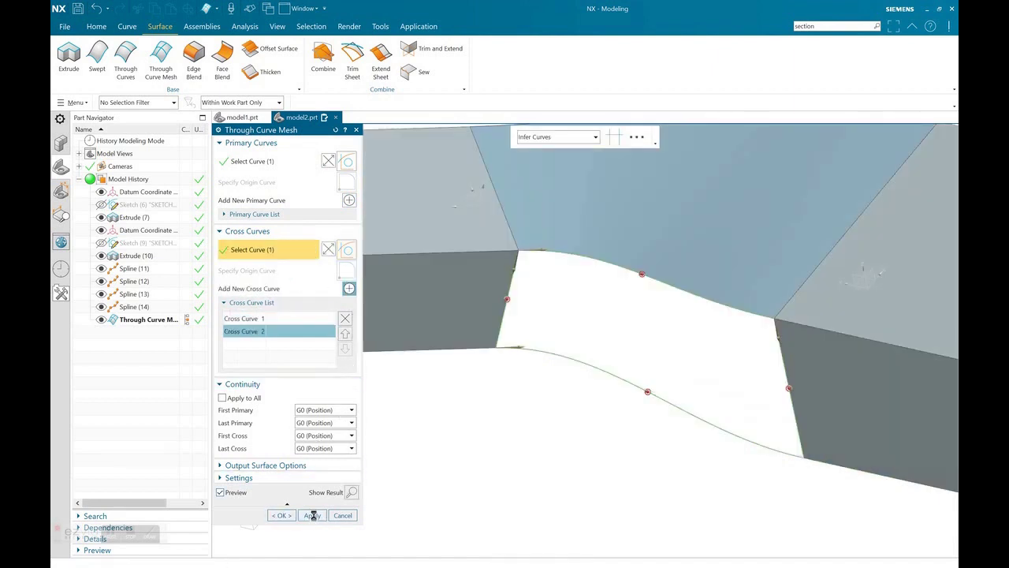
- Select the two blocks' opposite vertical edges as primary curves
middle_drag(676, 338, 536, 308)
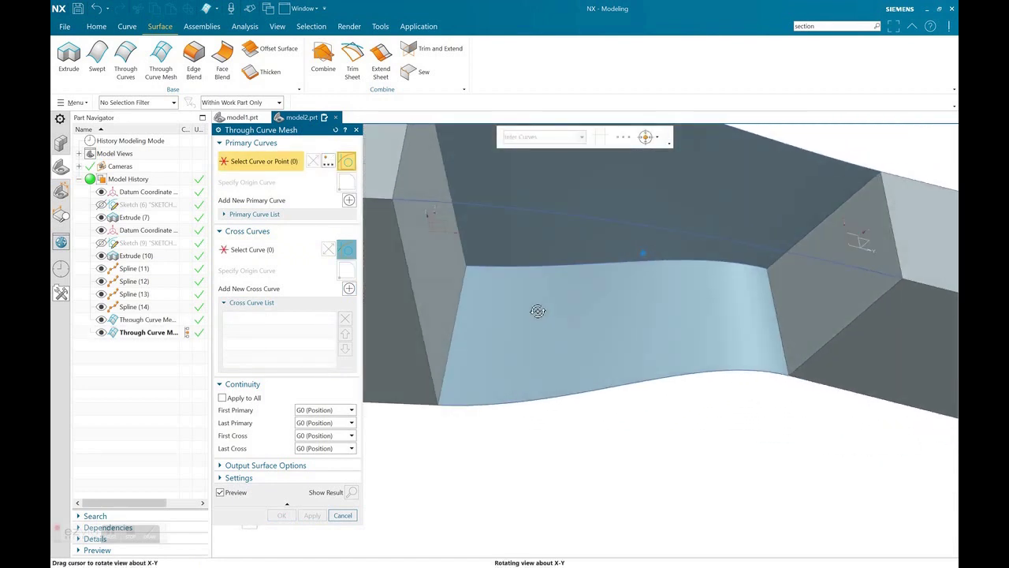
click(412, 279)
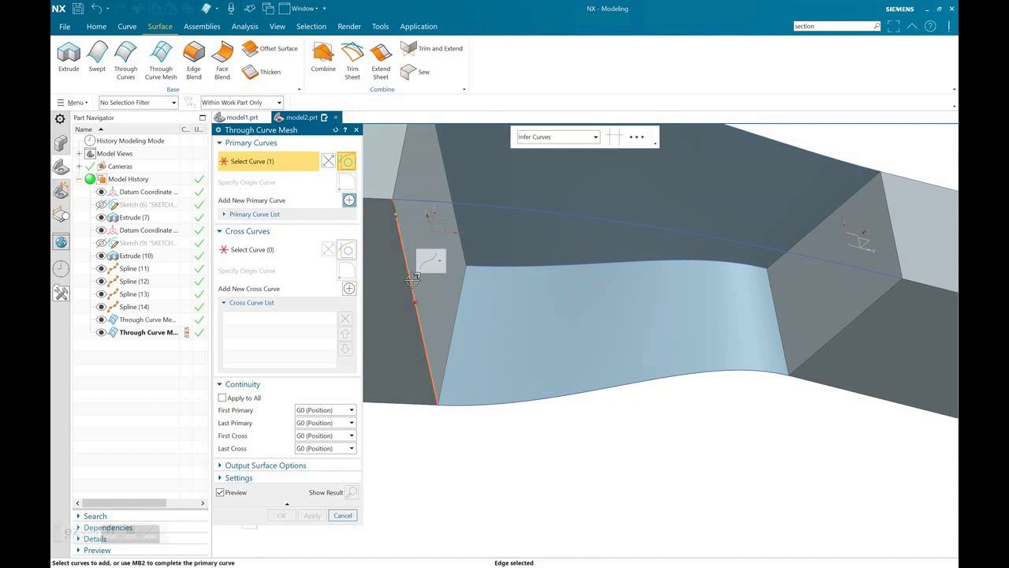
click(352, 206)
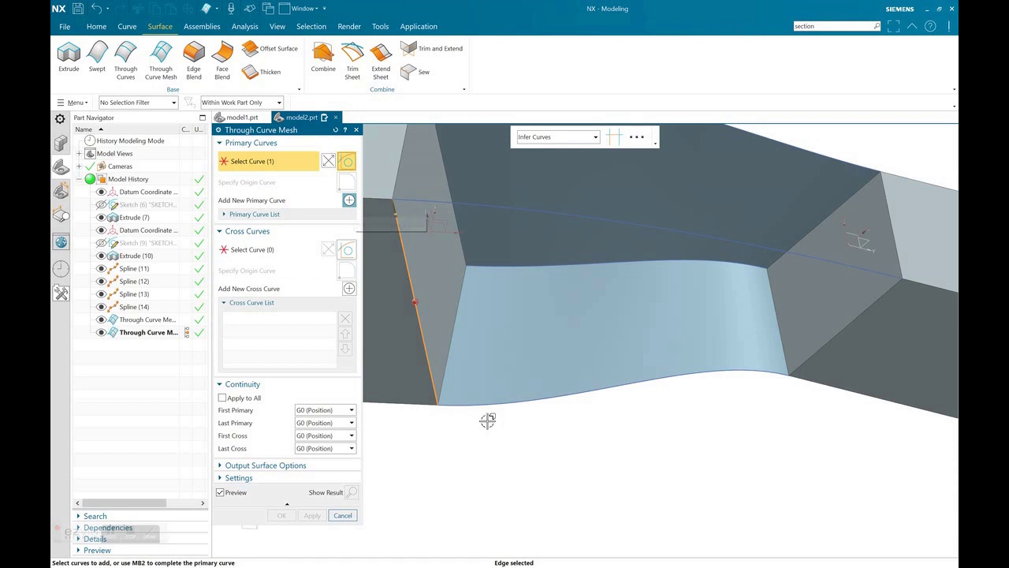
middle_click(592, 454)
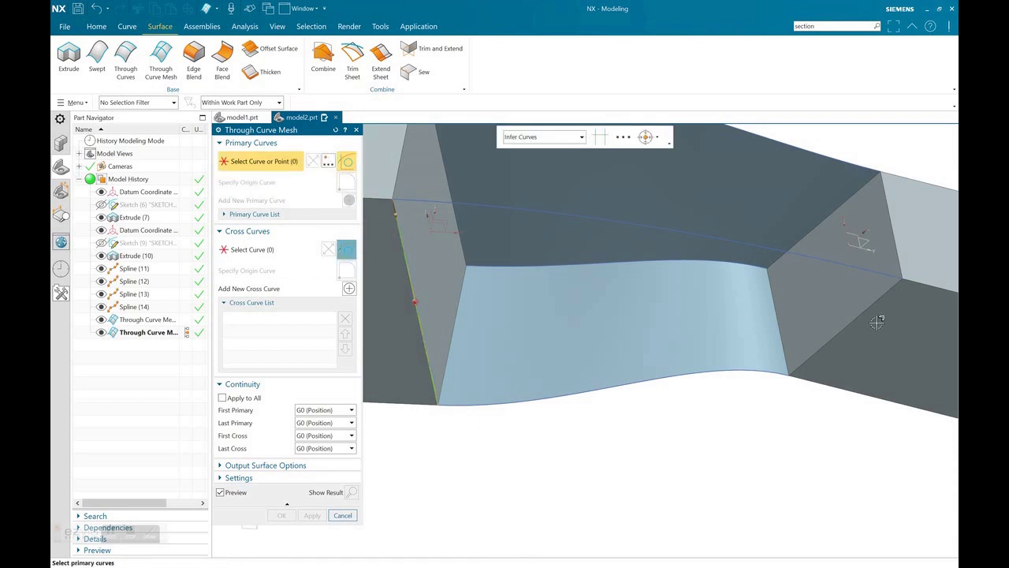
click(875, 300)
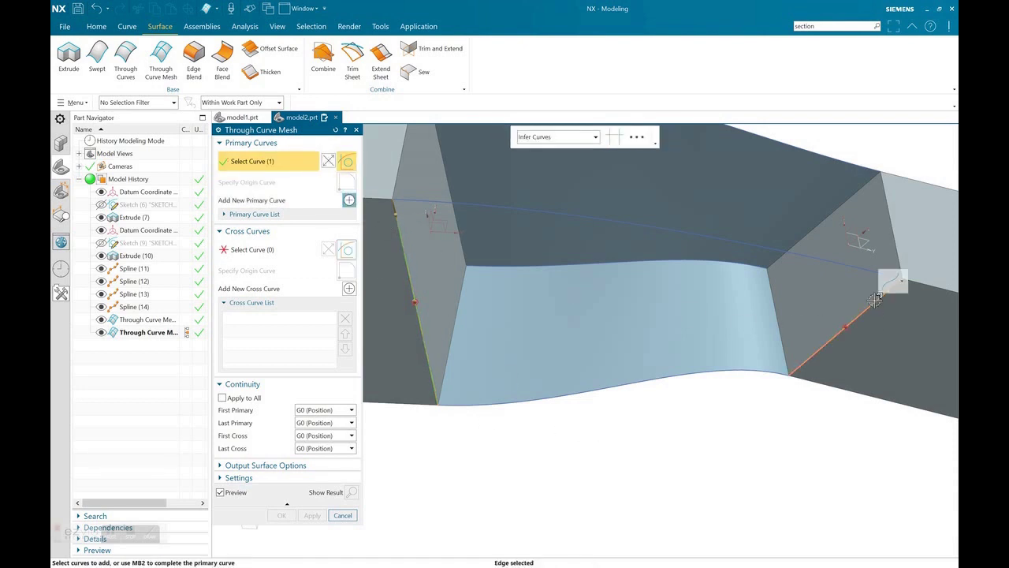
- Select Spline(12) and the bottom spline as cross curves and apply the wall
click(241, 250)
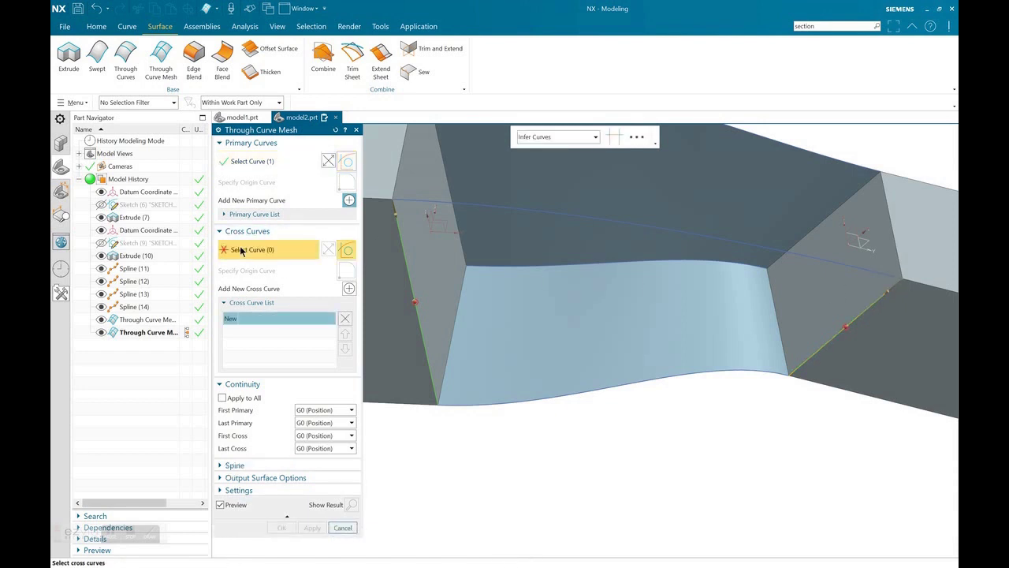
click(519, 206)
middle_click(546, 440)
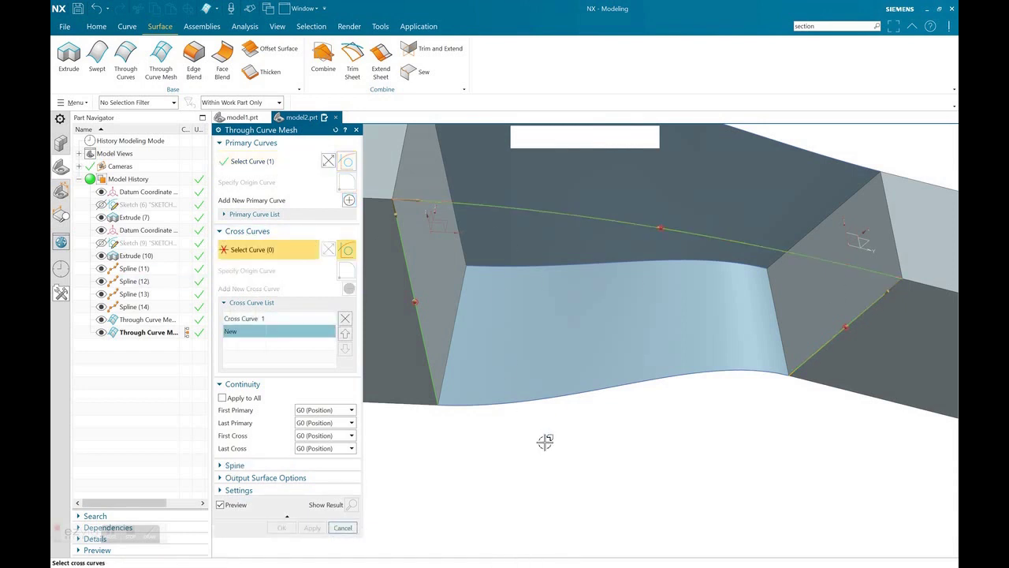
click(556, 397)
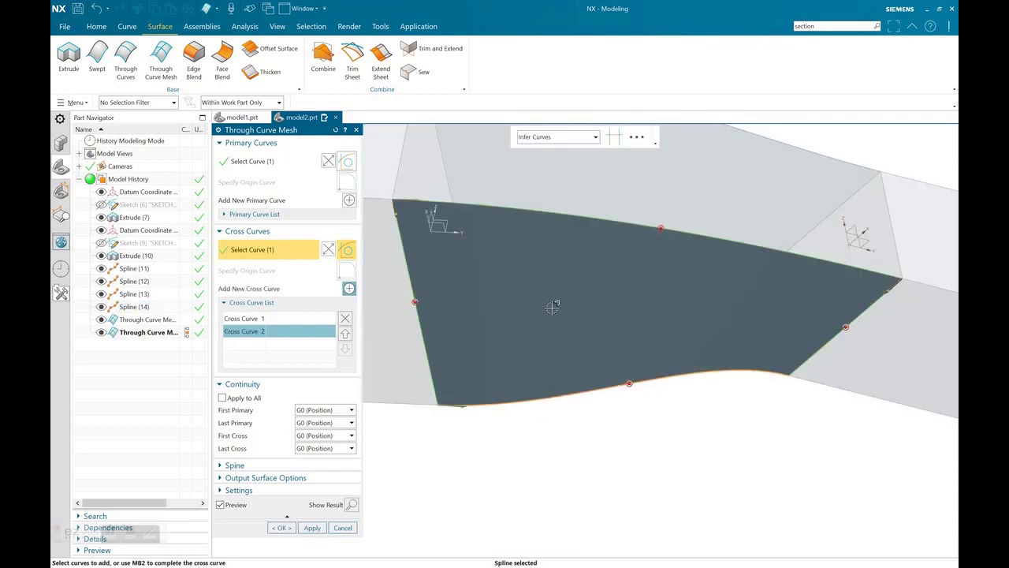
click(310, 527)
- Mesh the top transition face using both splines as primaries and the right and left block edges as cross curves
middle_drag(563, 455, 579, 468)
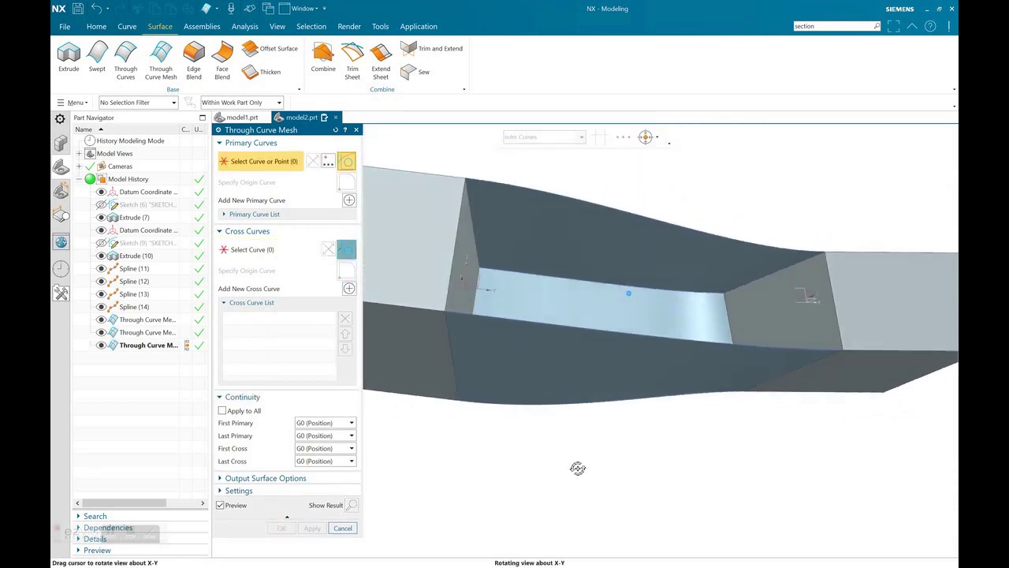
click(619, 197)
middle_click(651, 194)
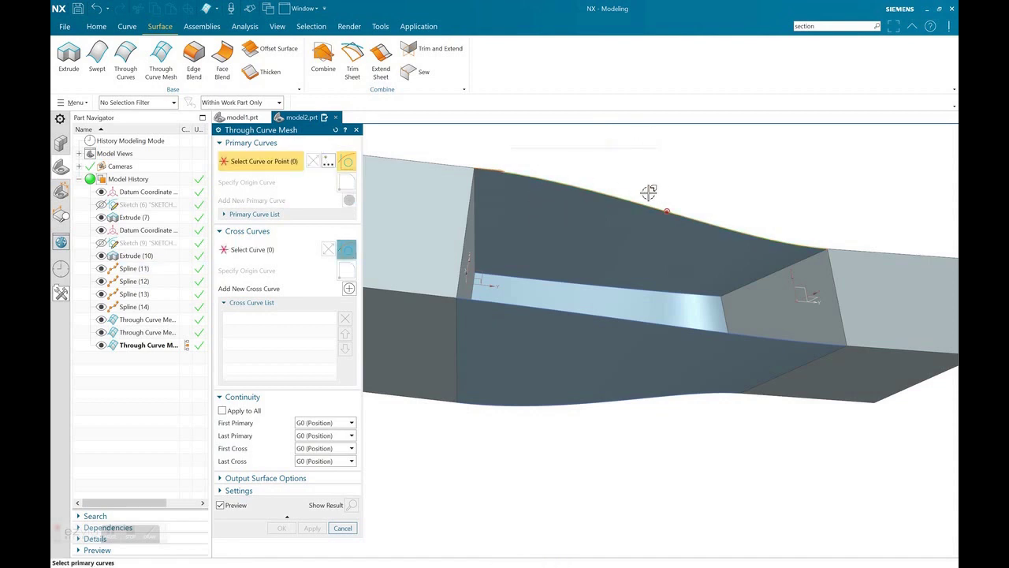
click(581, 312)
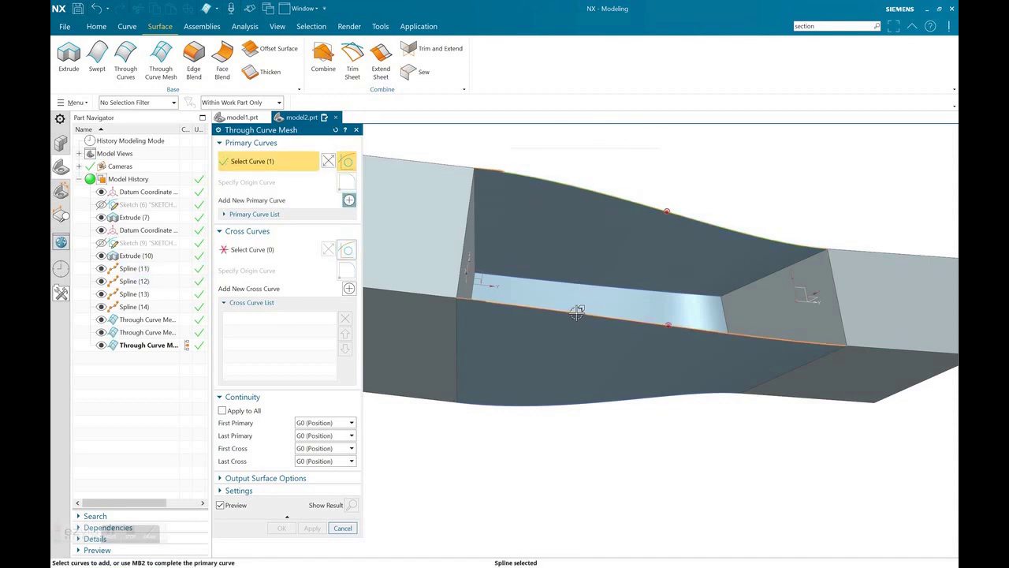
click(285, 250)
click(835, 268)
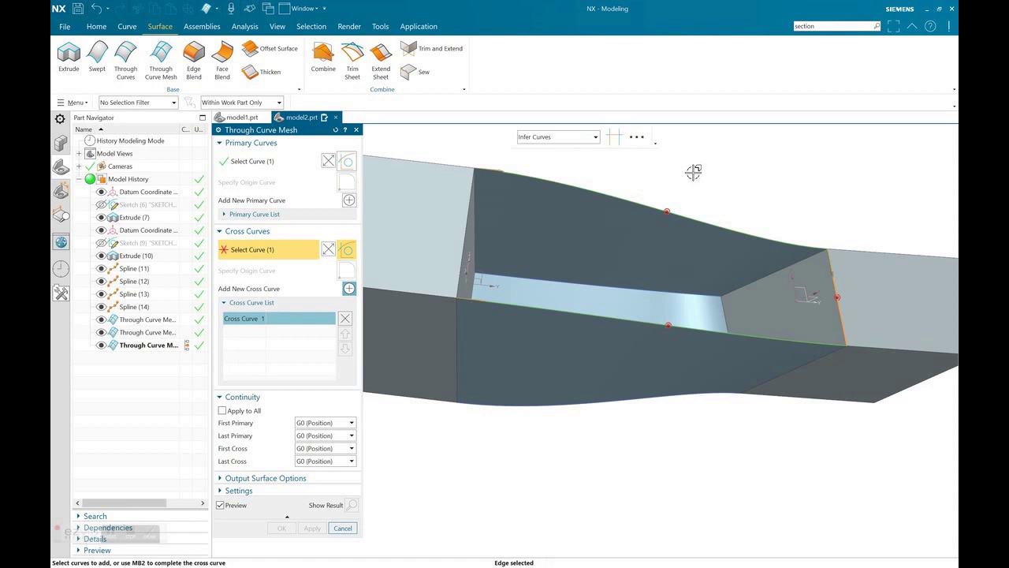
middle_click(693, 172)
click(468, 216)
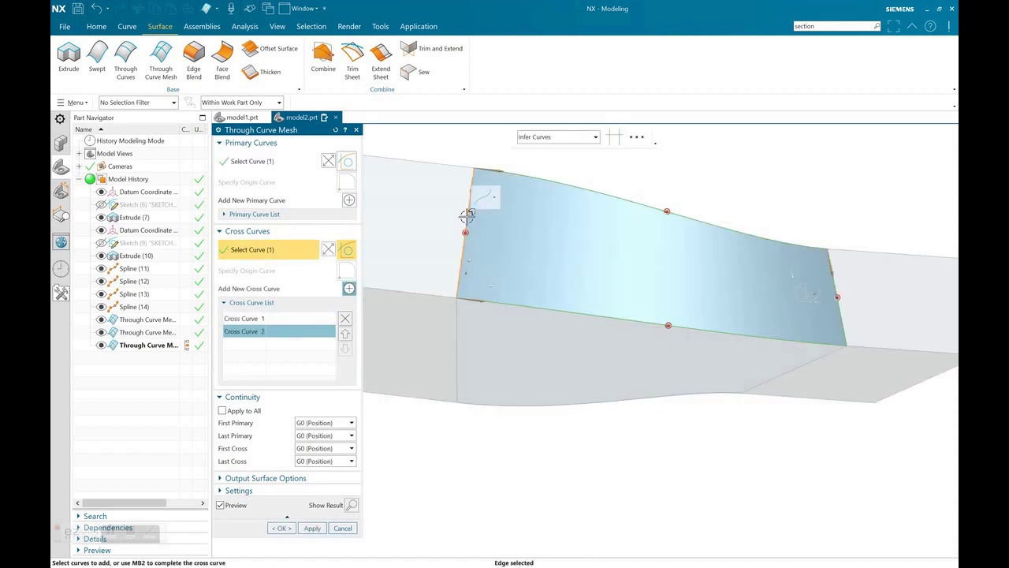
click(282, 528)
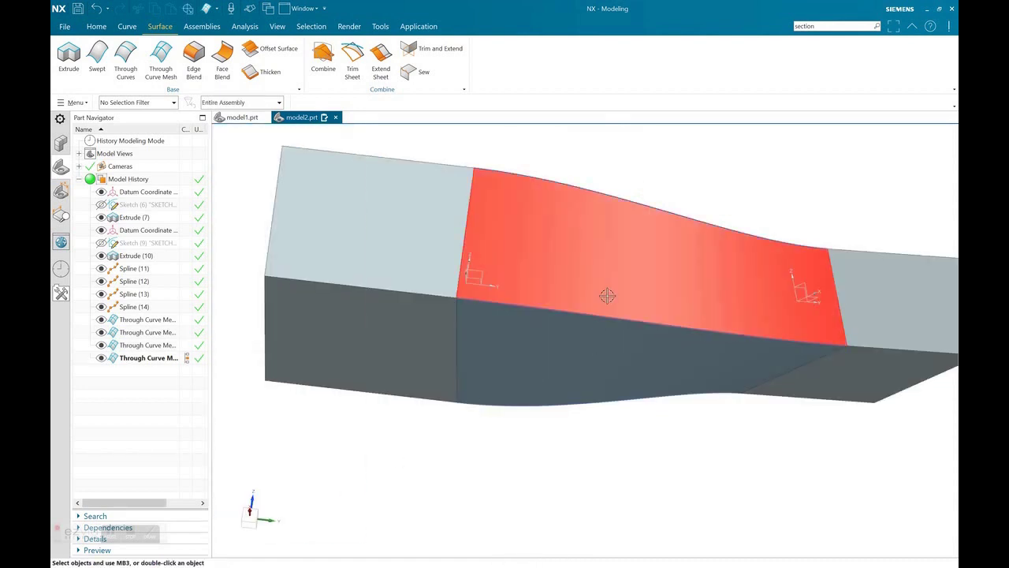
- Hide both end blocks, Extrude (7) and Extrude (10), to expose the transition surfaces
middle_drag(600, 266, 625, 291)
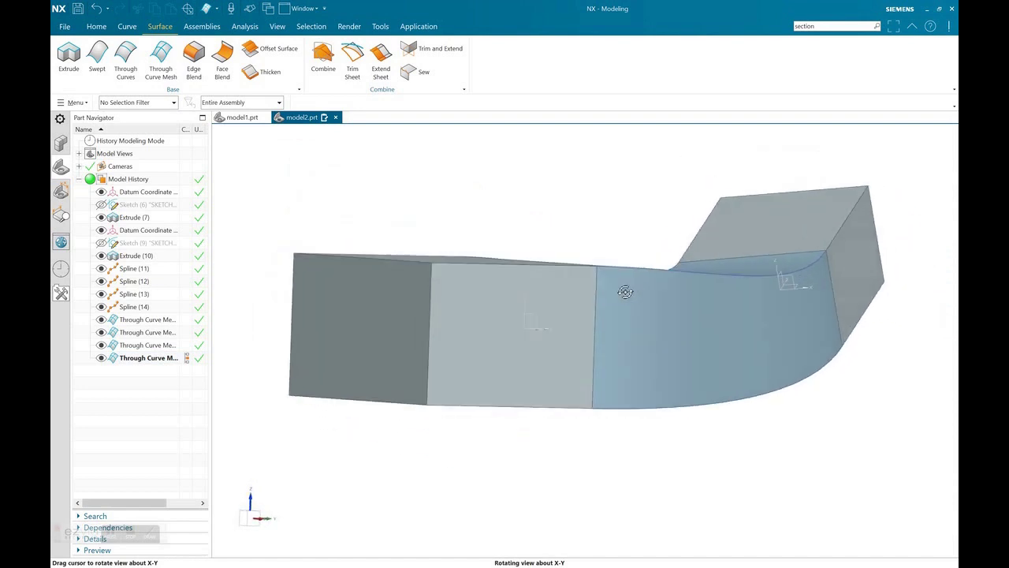
middle_drag(625, 292, 619, 299)
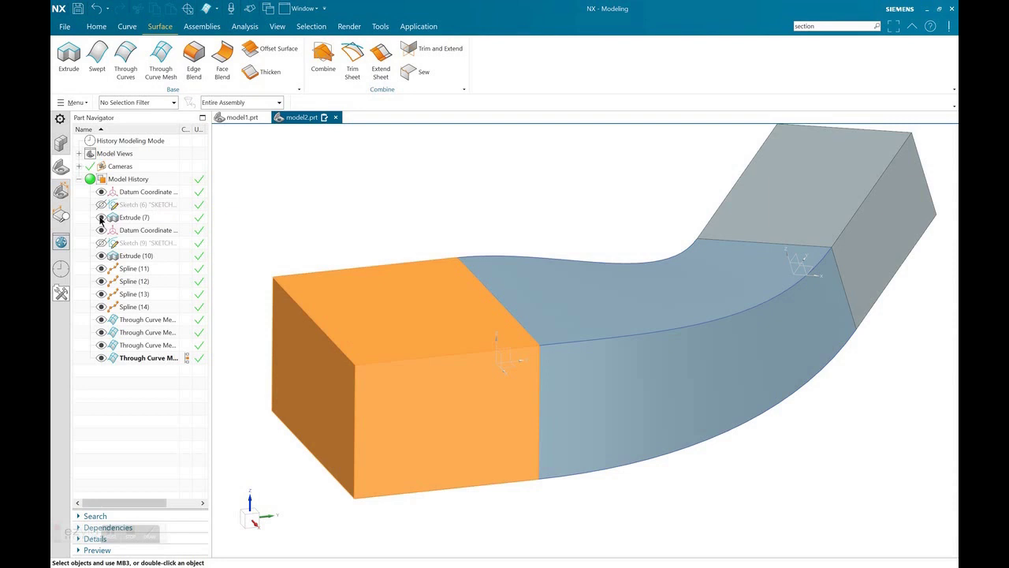
click(101, 218)
click(101, 256)
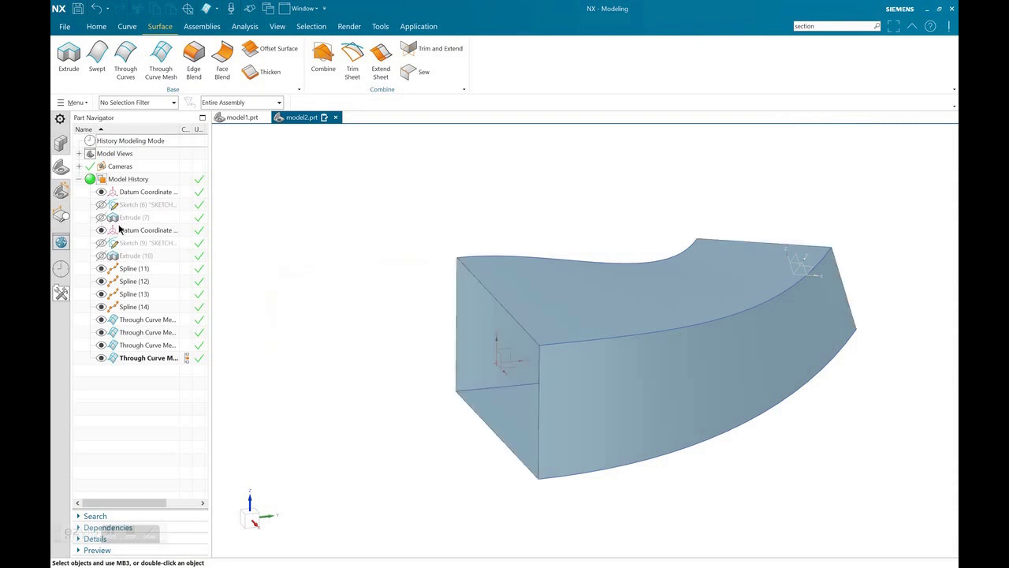
mouse_move(300, 220)
middle_down()
mouse_move(413, 201)
mouse_move(338, 219)
mouse_move(450, 207)
mouse_move(449, 226)
middle_up()
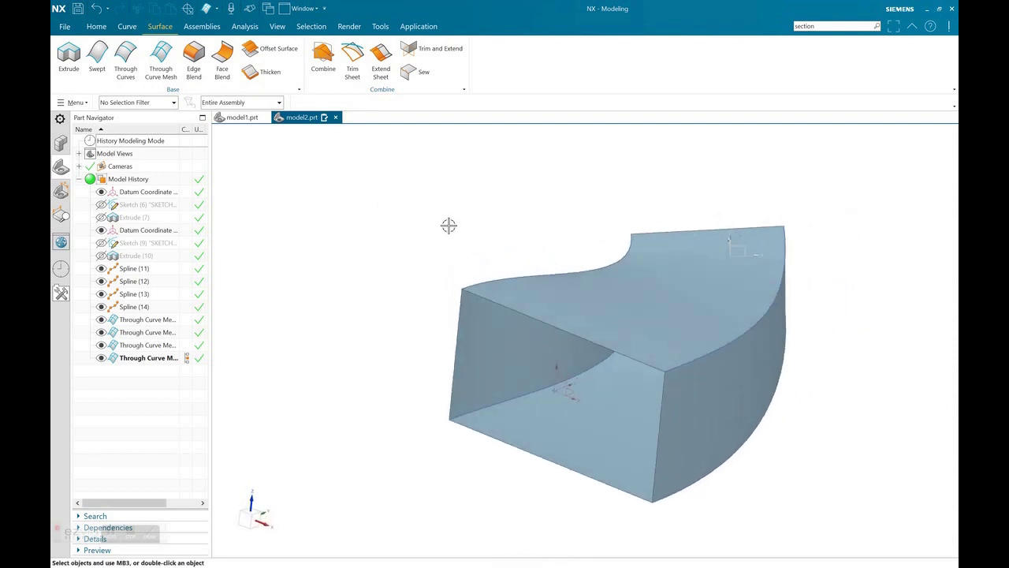
- Mesh the first side face from top and bottom edges with front and left vertical edges as cross curves
click(162, 64)
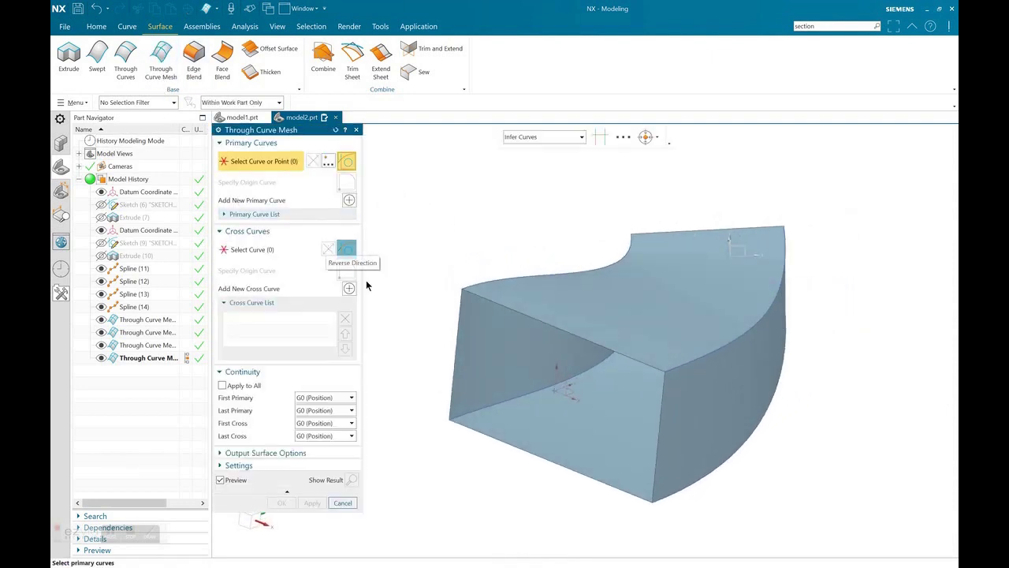
click(536, 320)
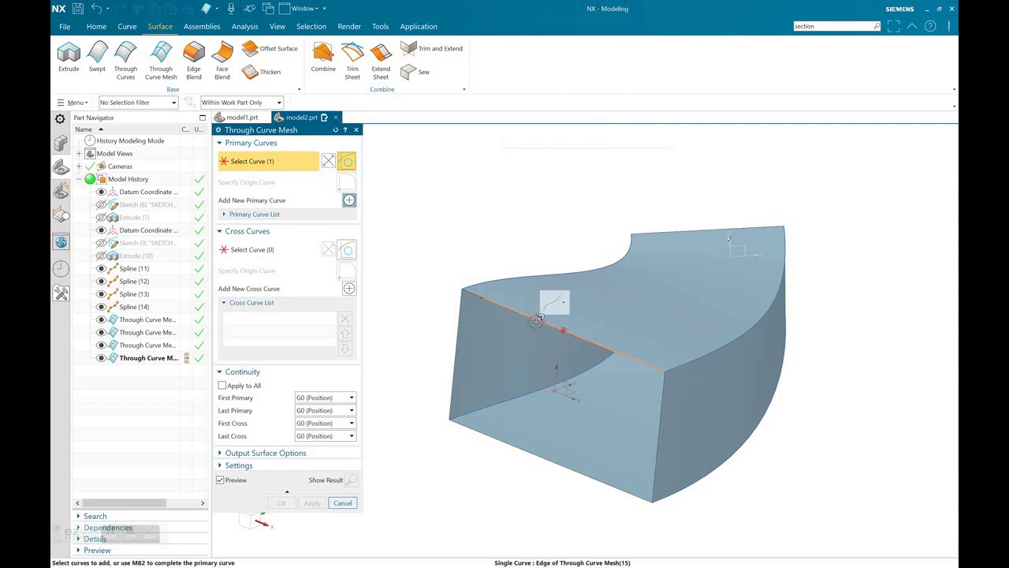
middle_click(469, 479)
click(496, 439)
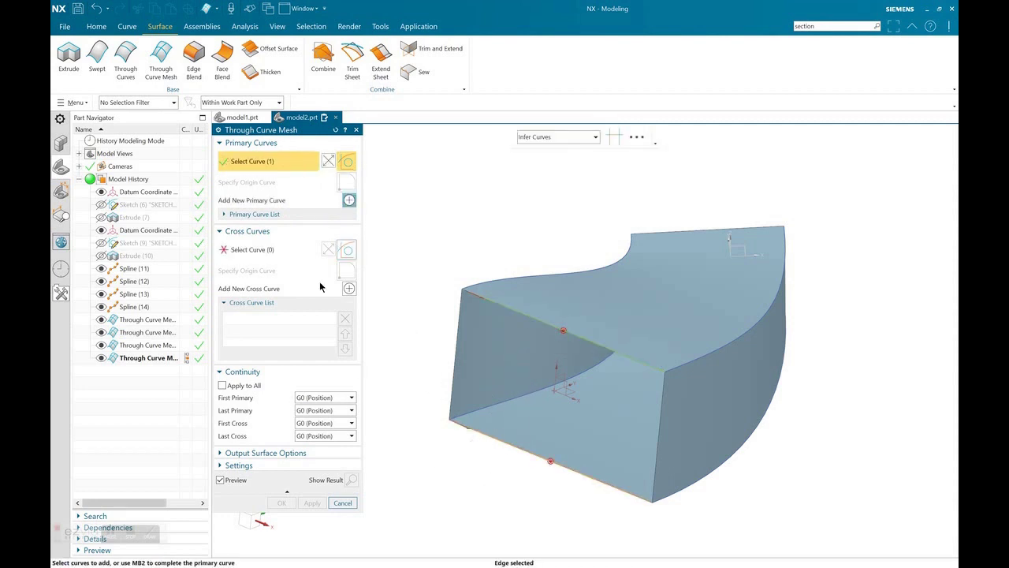
click(265, 249)
click(661, 421)
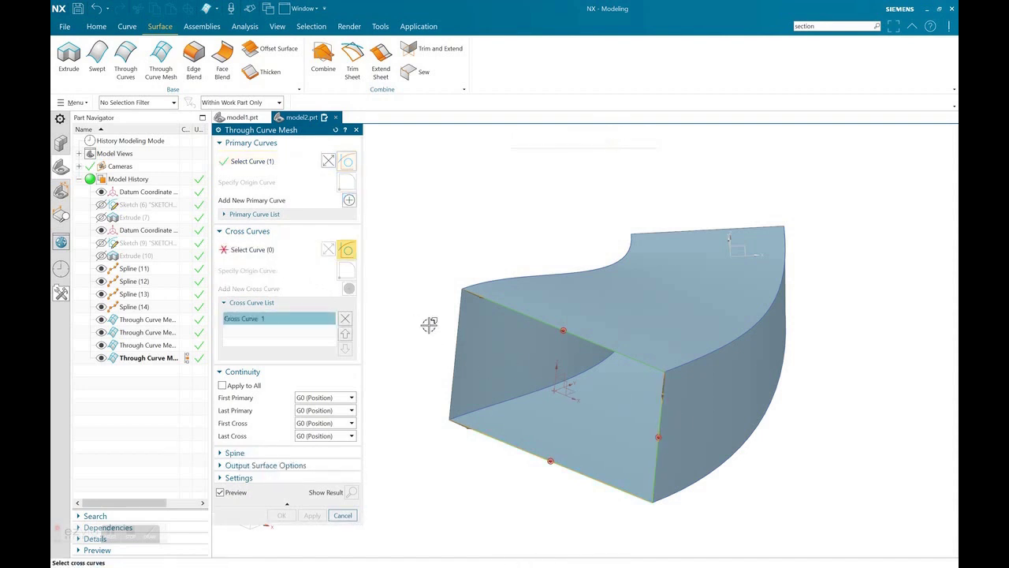
middle_click(430, 325)
click(457, 325)
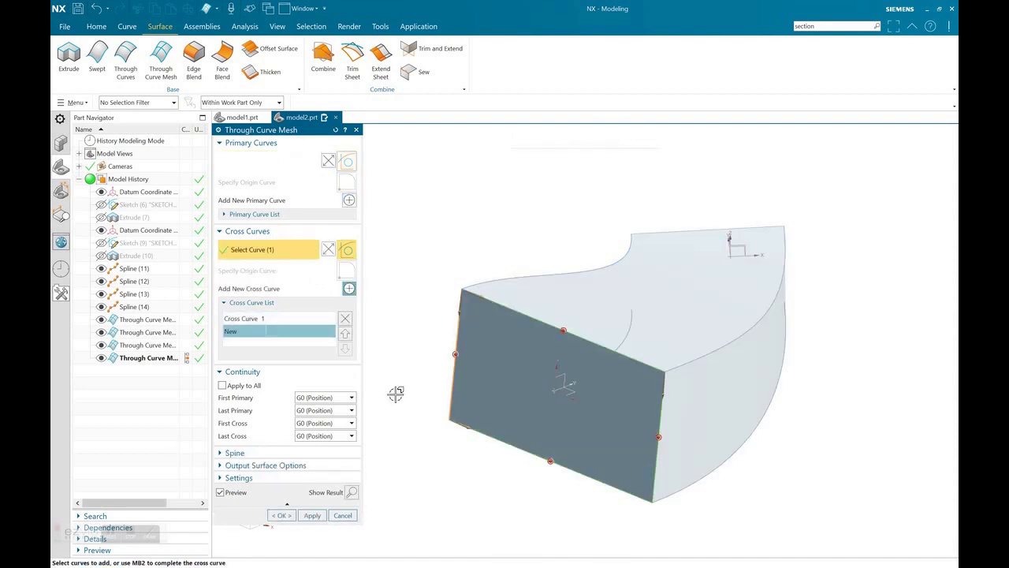
click(306, 519)
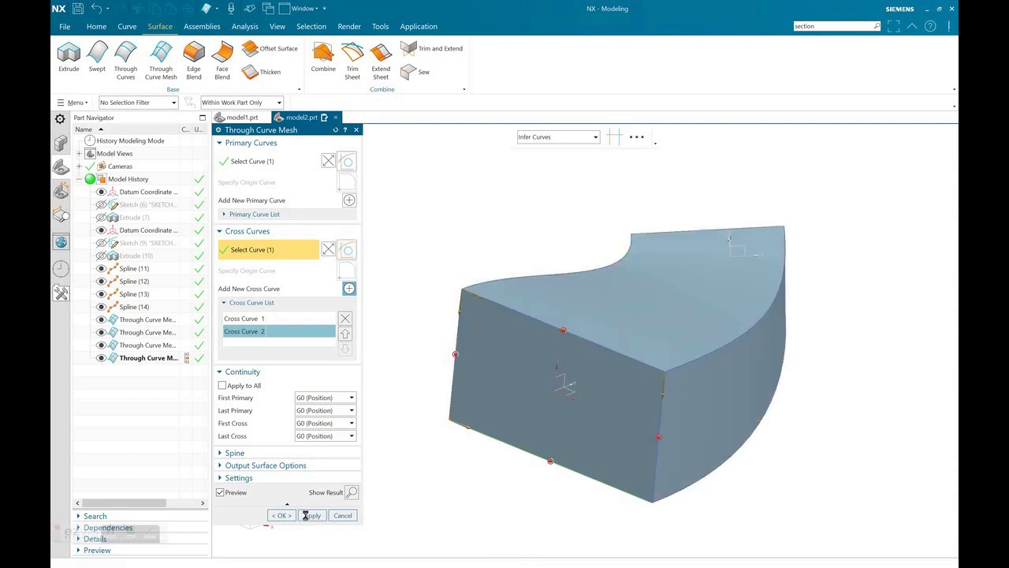
- Mesh the opposite side face from its top and bottom edges with left and right vertical cross curves
mouse_move(472, 281)
middle_down()
mouse_move(432, 275)
mouse_move(399, 316)
middle_up()
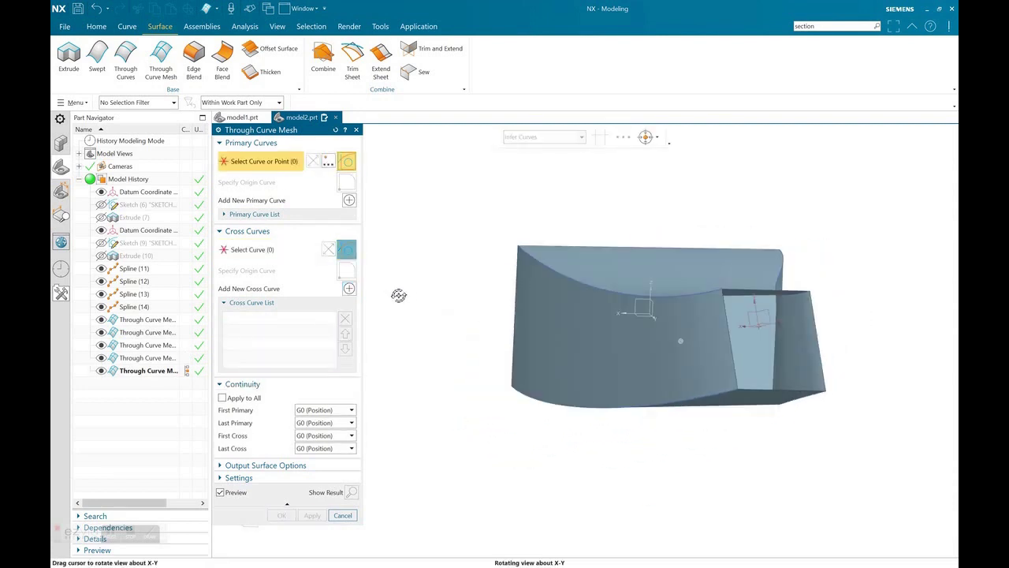
scroll(799, 470, up, 3)
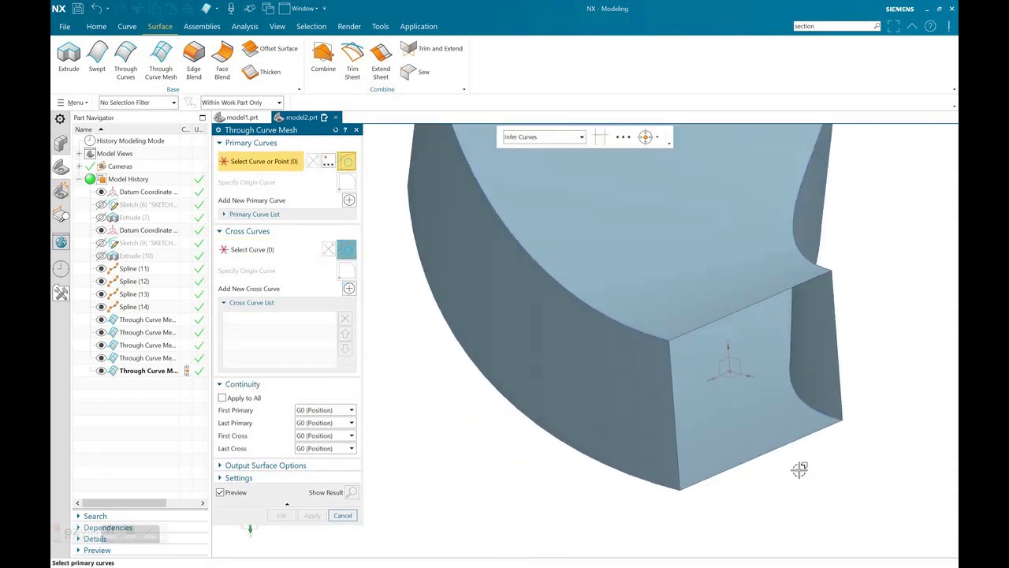
scroll(804, 481, down, 1)
scroll(637, 470, down, 2)
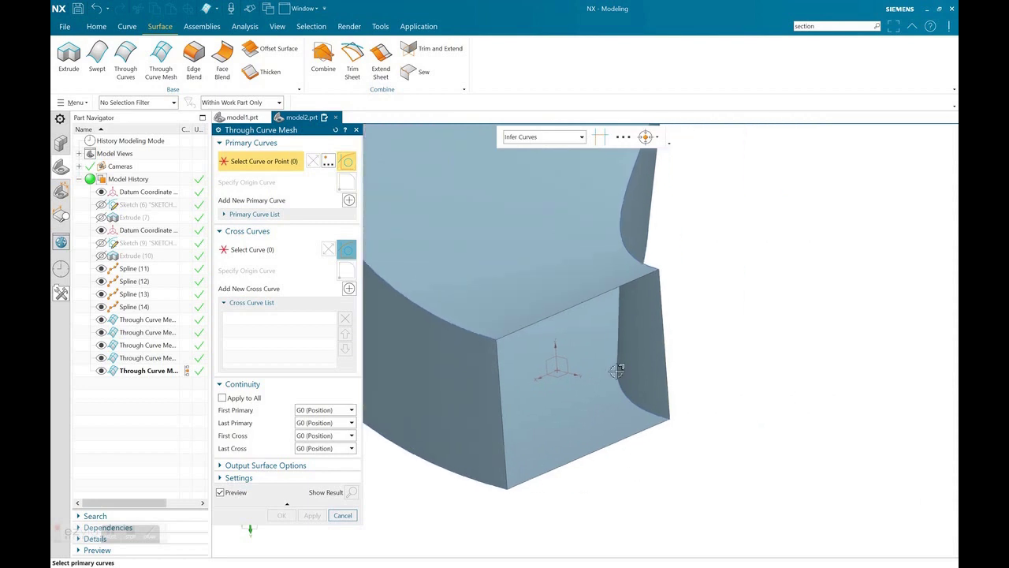
click(597, 302)
middle_click(628, 481)
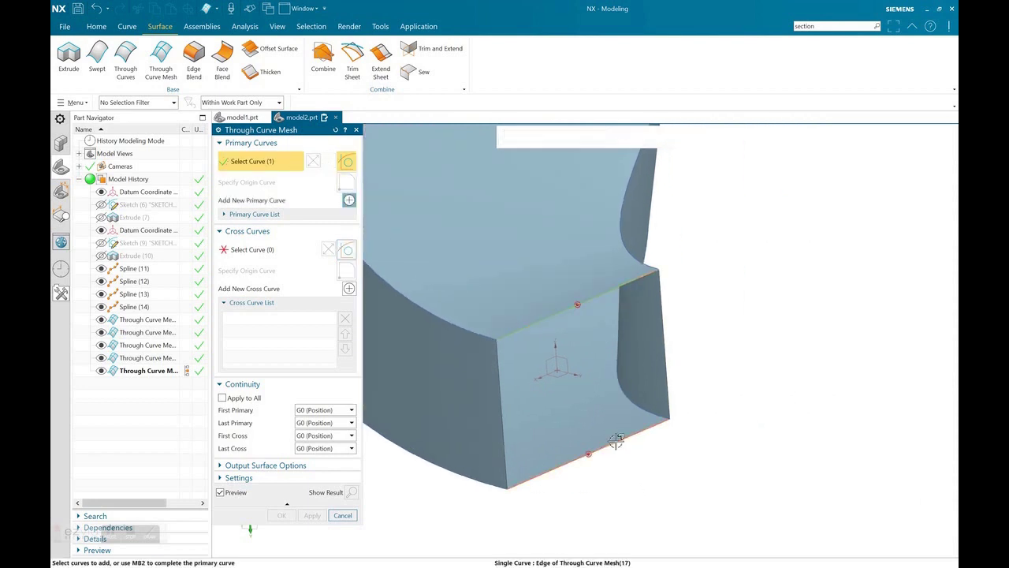
click(615, 441)
click(289, 252)
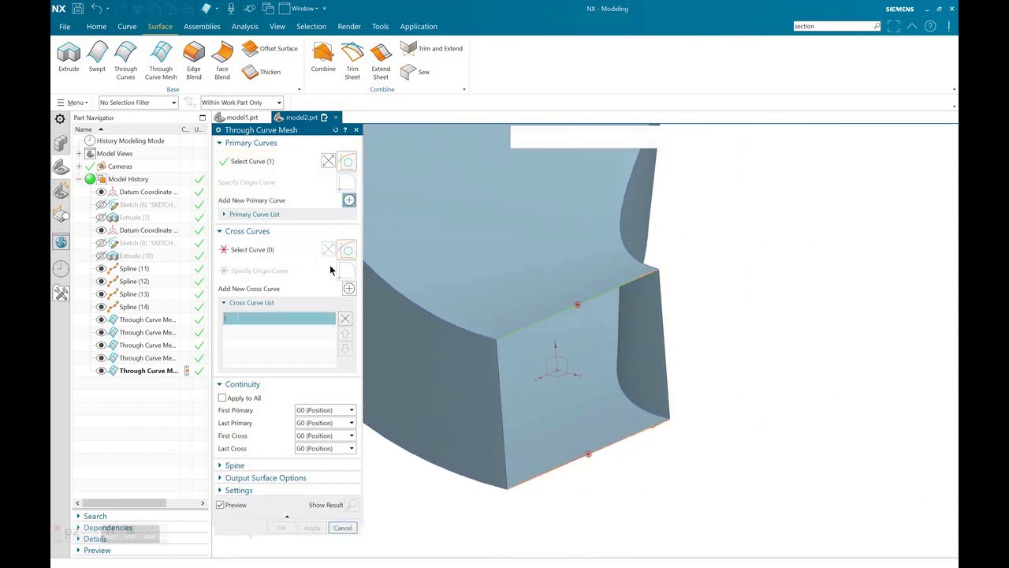
click(499, 379)
middle_click(763, 337)
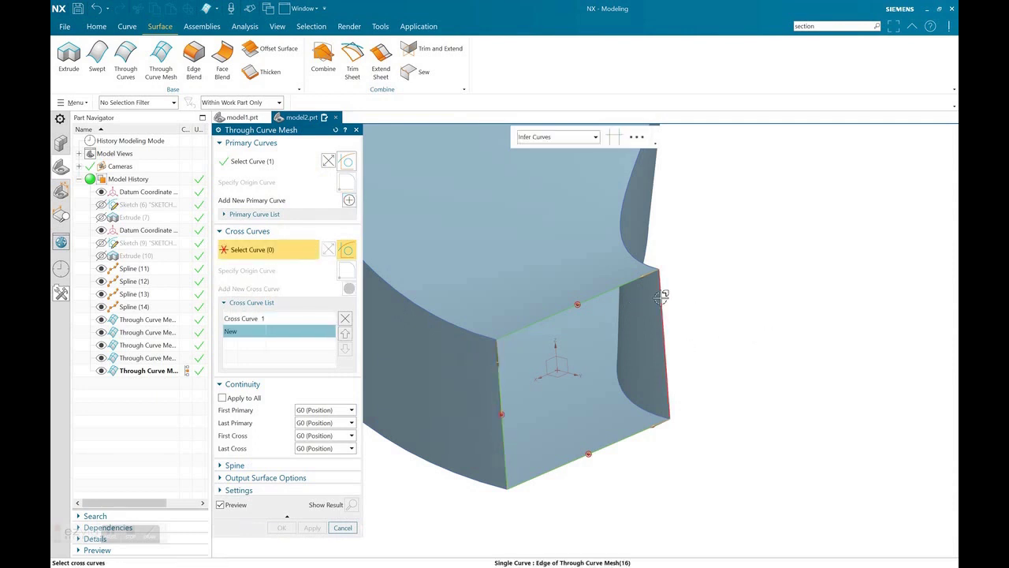
click(661, 295)
click(282, 528)
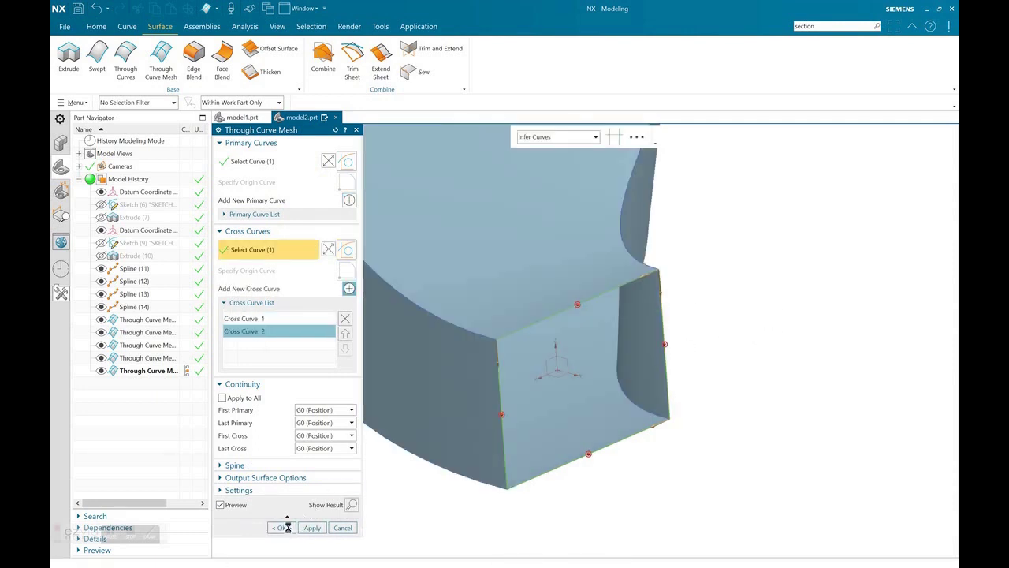
scroll(465, 410, down, 3)
mouse_move(471, 399)
middle_down()
mouse_move(483, 378)
mouse_move(417, 393)
middle_up()
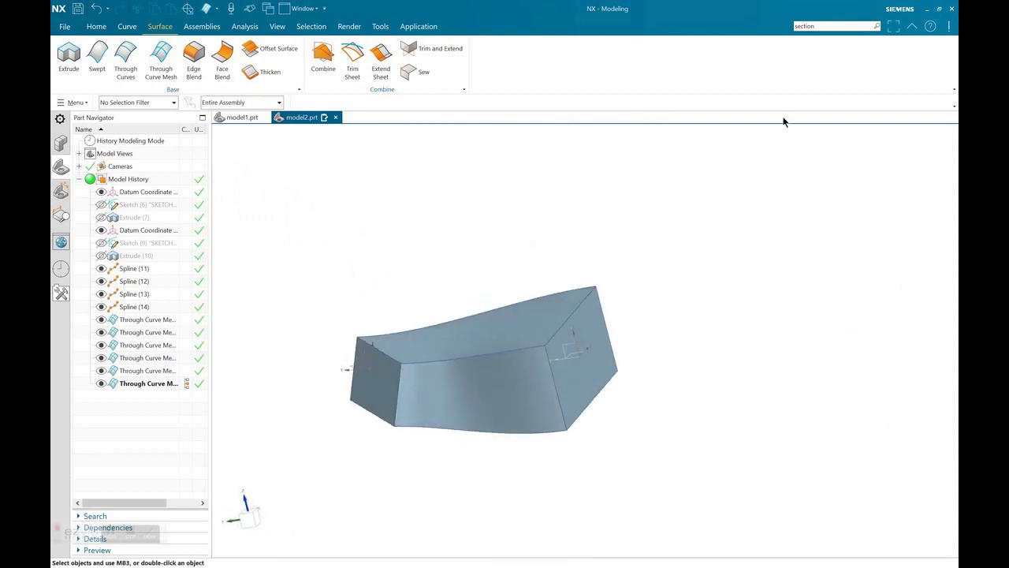
click(822, 30)
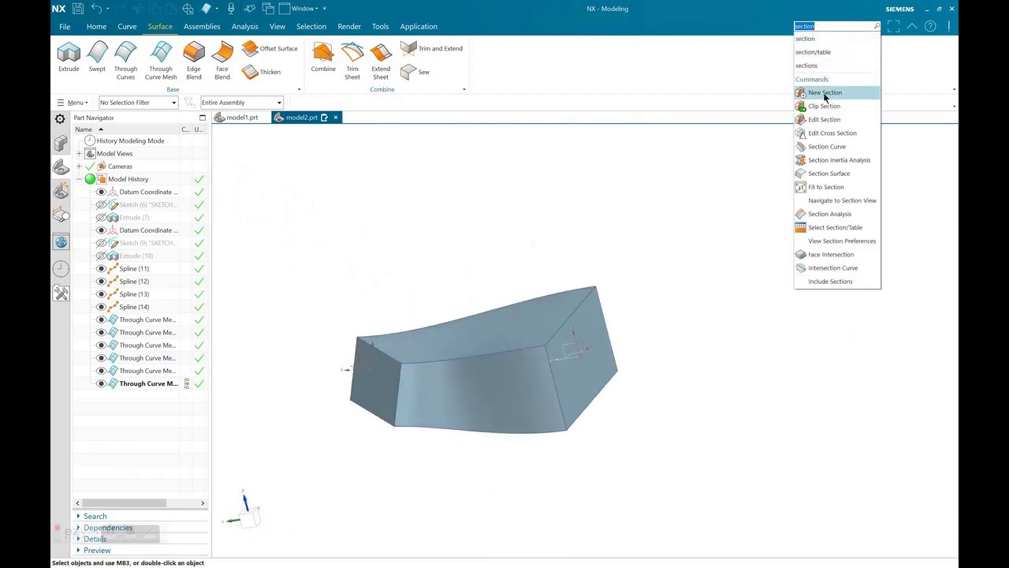
click(824, 120)
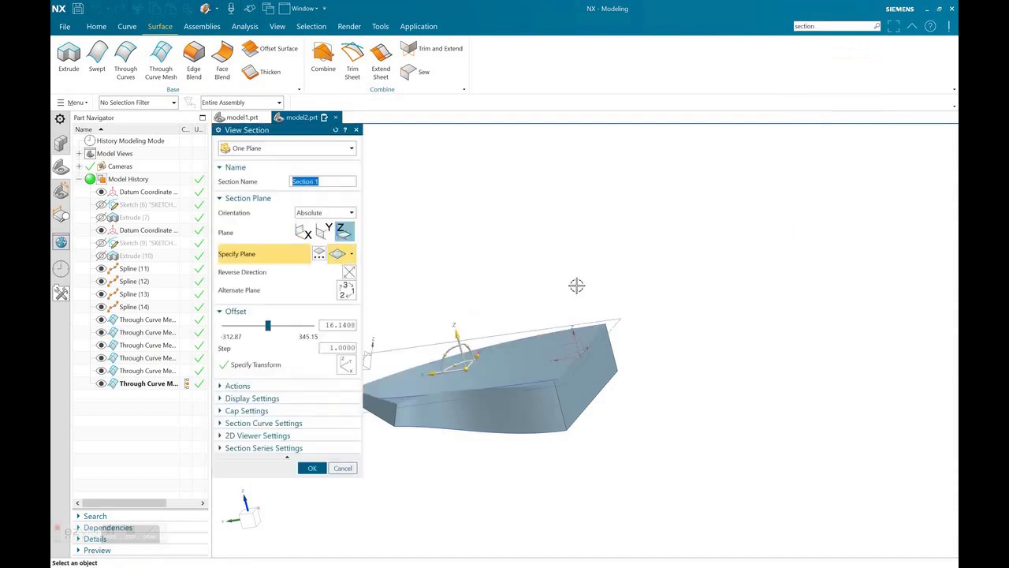
mouse_move(577, 284)
middle_down()
mouse_move(600, 330)
mouse_move(631, 352)
mouse_move(618, 350)
mouse_move(597, 300)
mouse_move(492, 360)
middle_up()
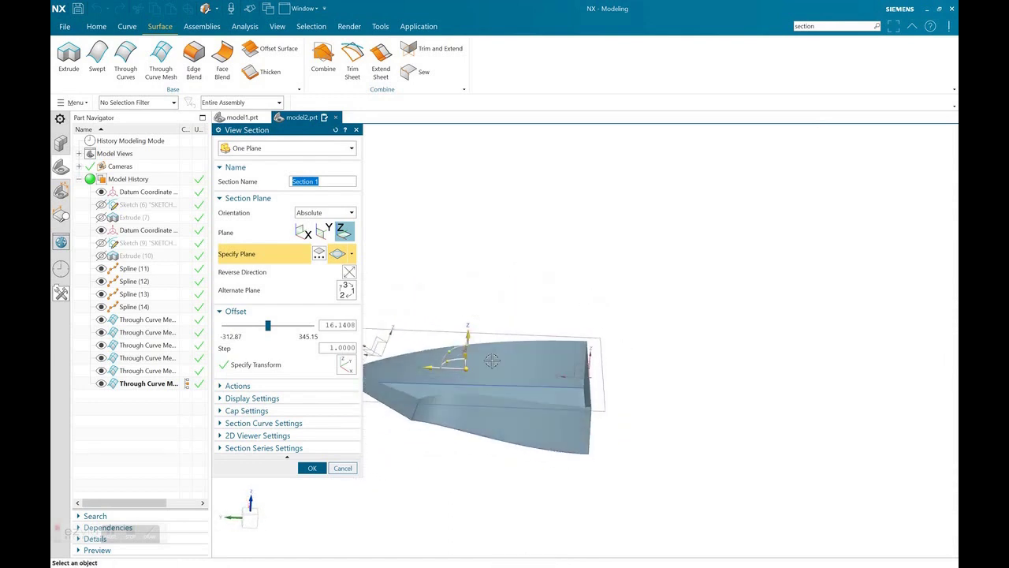
click(344, 469)
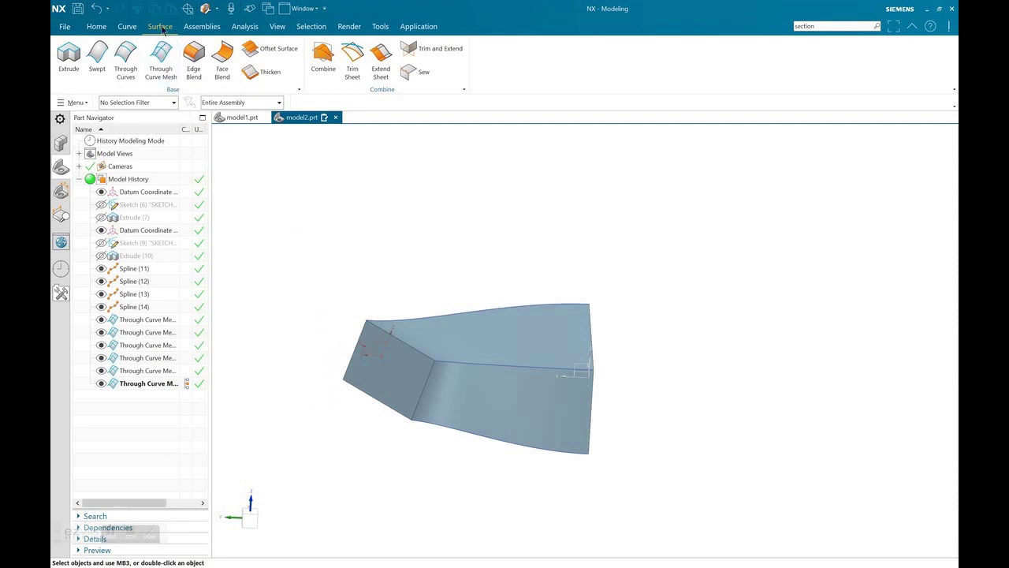
- In Sew, take the upper sheet as target and the five remaining sheets as tools
click(414, 74)
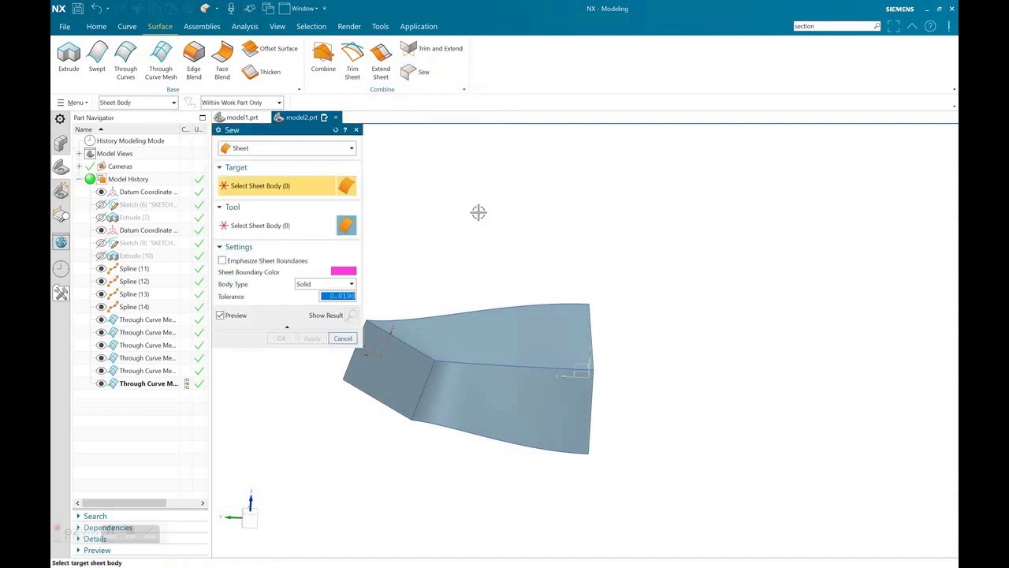
click(504, 329)
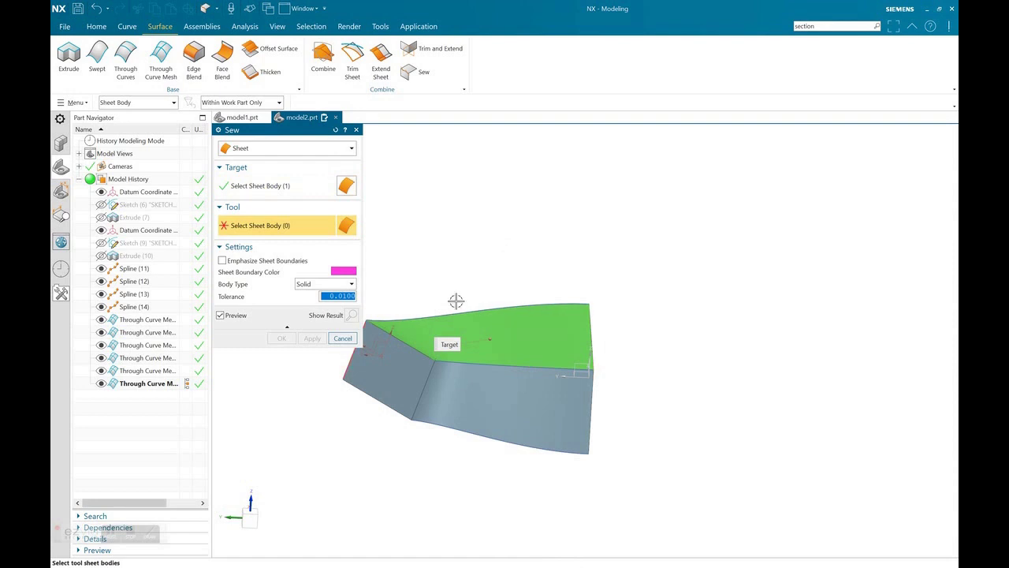
click(501, 387)
click(411, 378)
middle_drag(523, 273, 471, 276)
click(505, 296)
mouse_move(543, 289)
middle_down()
mouse_move(523, 277)
mouse_move(498, 293)
middle_up()
click(495, 347)
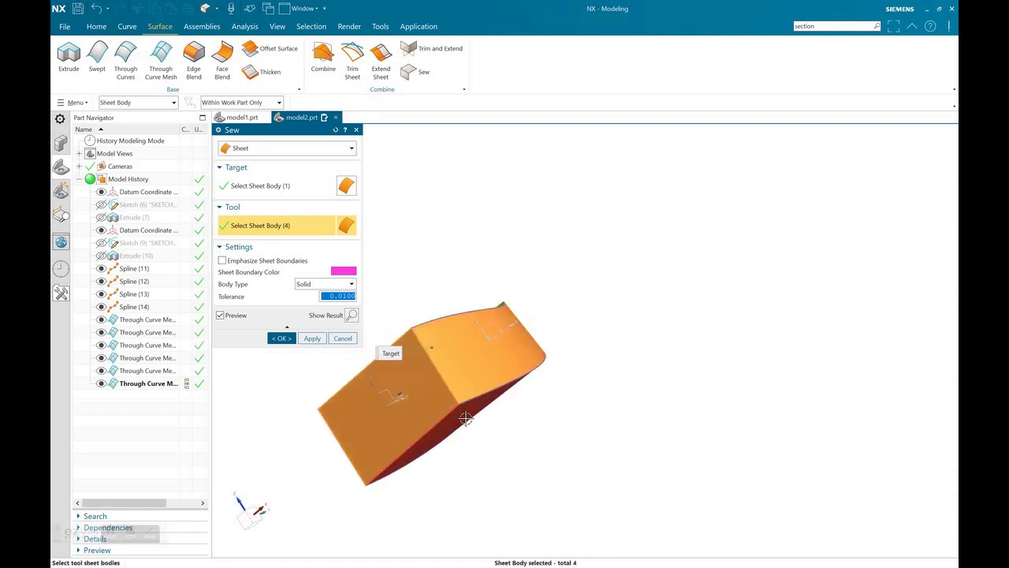
click(466, 419)
mouse_move(441, 274)
middle_down()
mouse_move(507, 262)
mouse_move(590, 216)
mouse_move(565, 257)
middle_up()
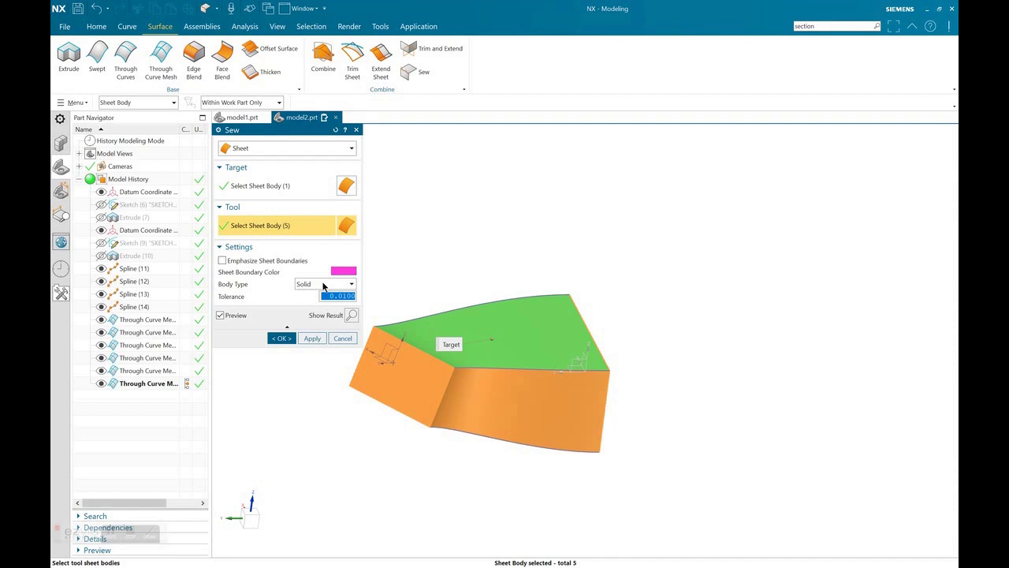
- Set the sew Body Type to Solid and create the sewn body
click(315, 286)
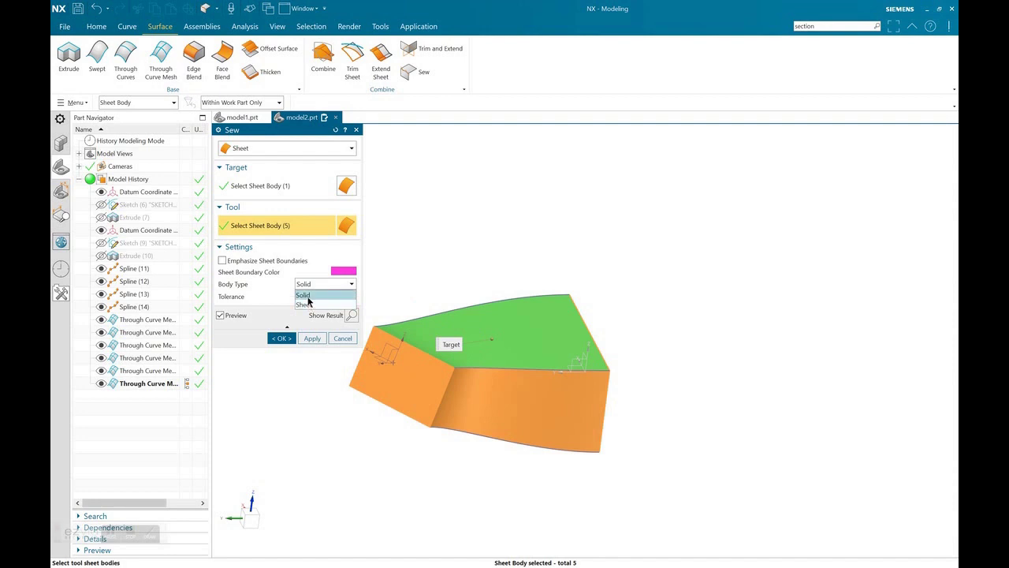
click(309, 297)
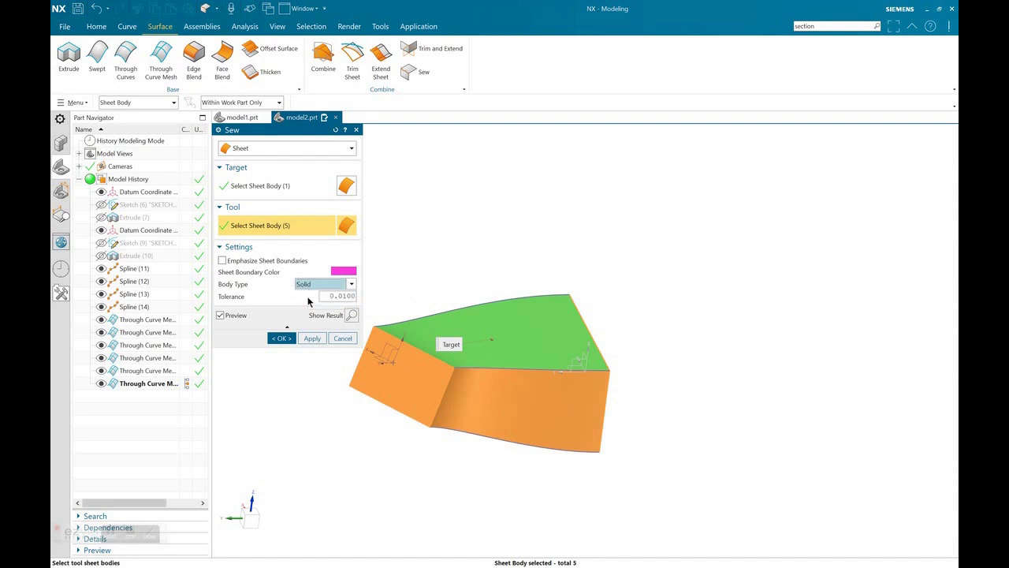
click(285, 338)
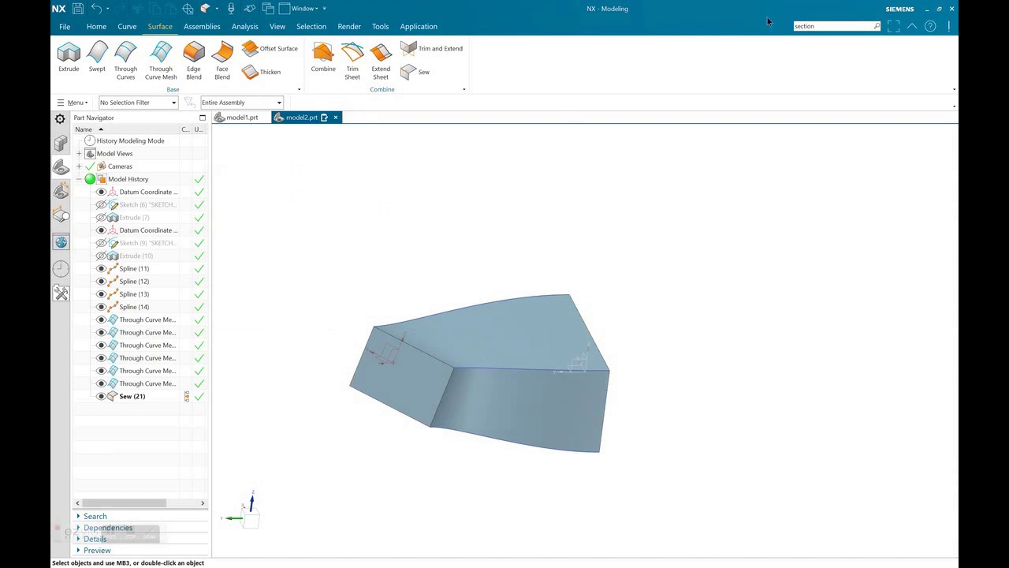
key(Return)
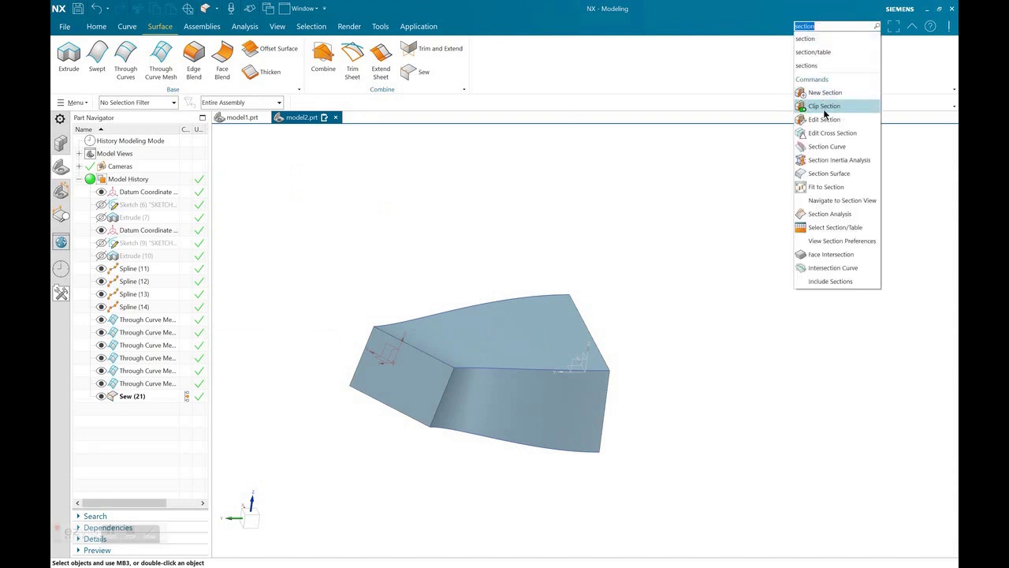
click(826, 122)
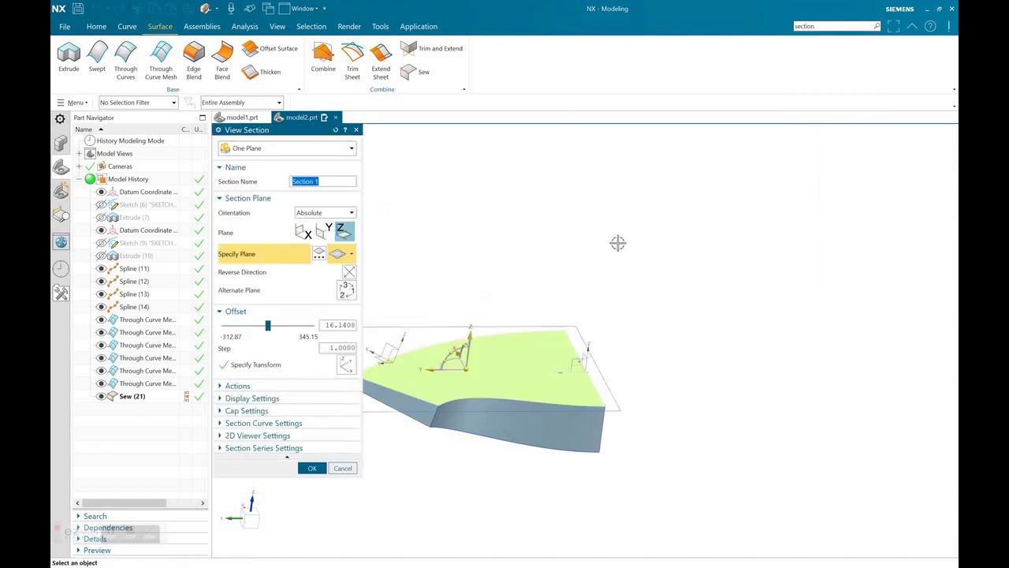
mouse_move(681, 242)
middle_down()
mouse_move(640, 297)
mouse_move(658, 307)
mouse_move(615, 273)
mouse_move(609, 239)
mouse_move(557, 281)
middle_up()
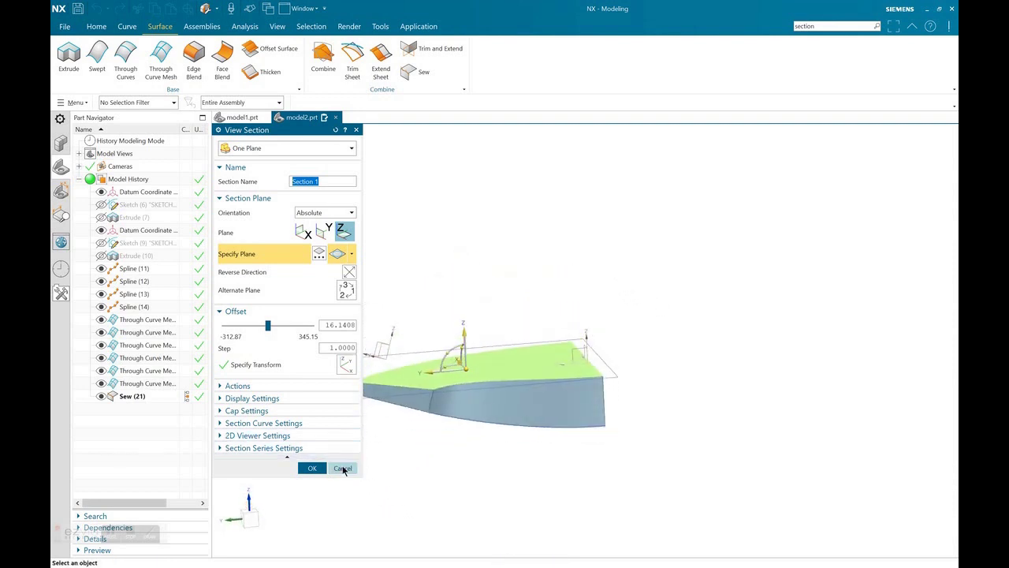
click(343, 468)
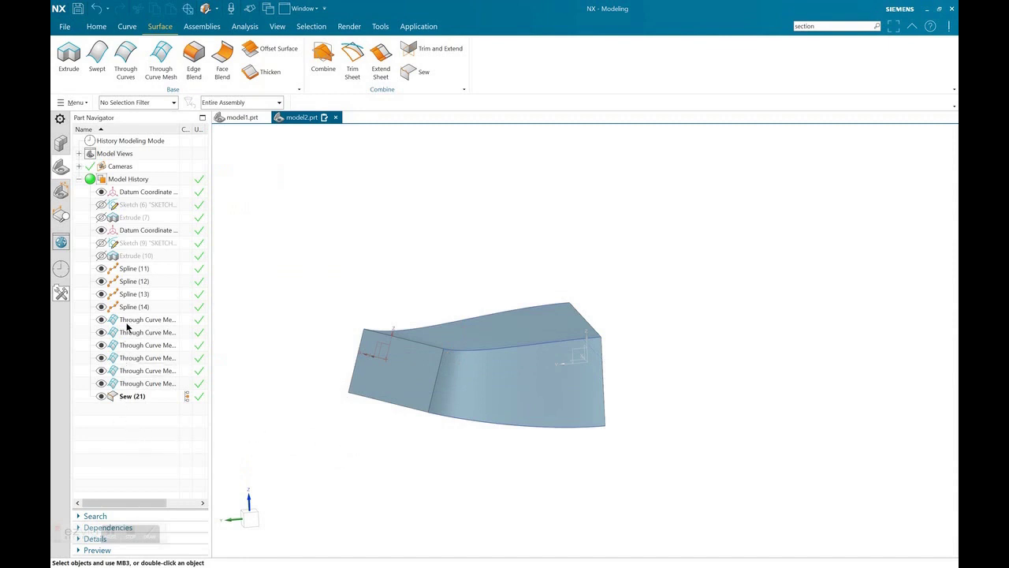
- Show the Extrude (10) and Extrude (7) end blocks again
click(101, 255)
click(100, 217)
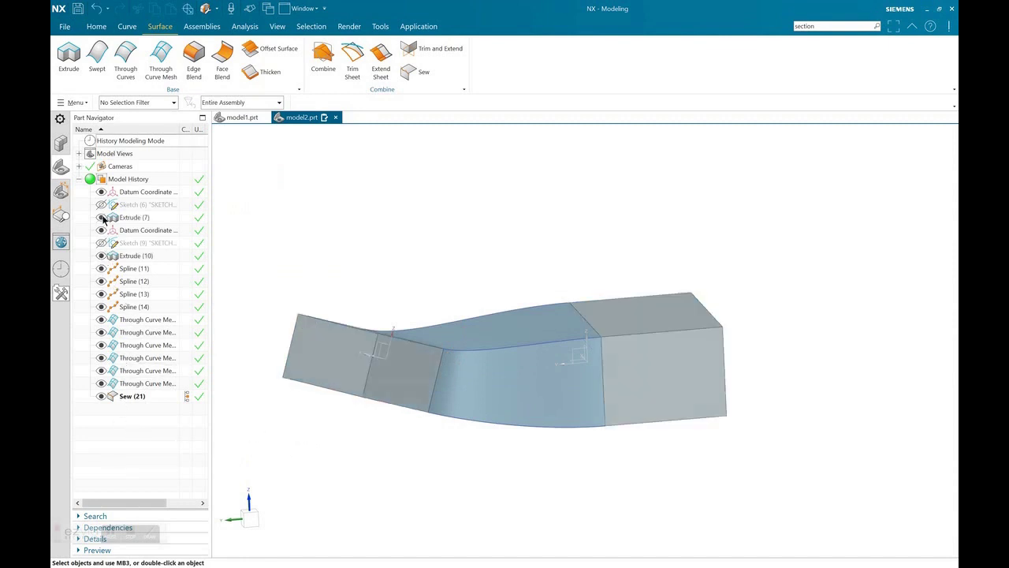
mouse_move(466, 264)
middle_down()
mouse_move(483, 278)
mouse_move(466, 284)
middle_up()
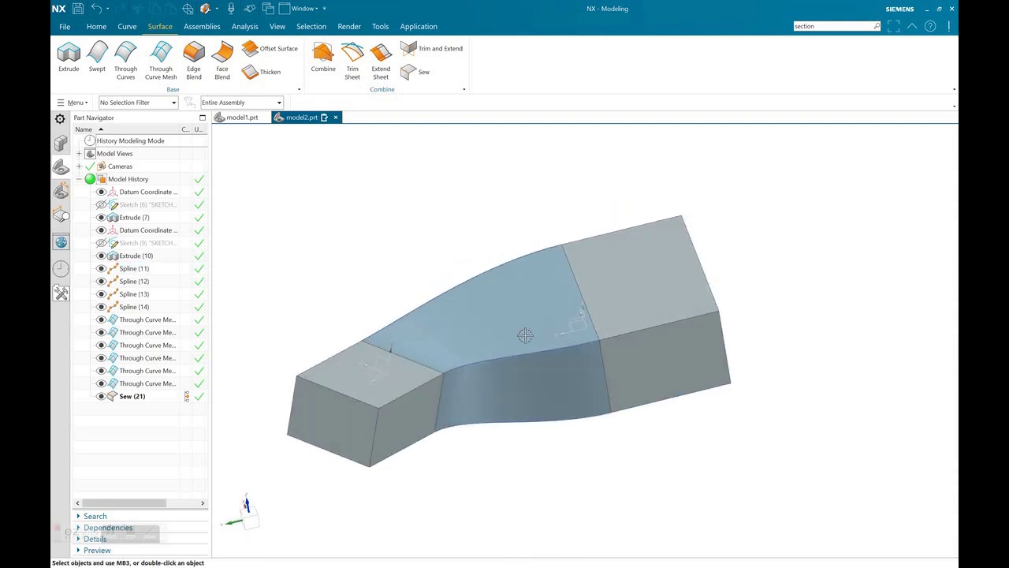
- Unite the near end block as target with the sewn transition and other block as tools
click(821, 26)
text(unite)
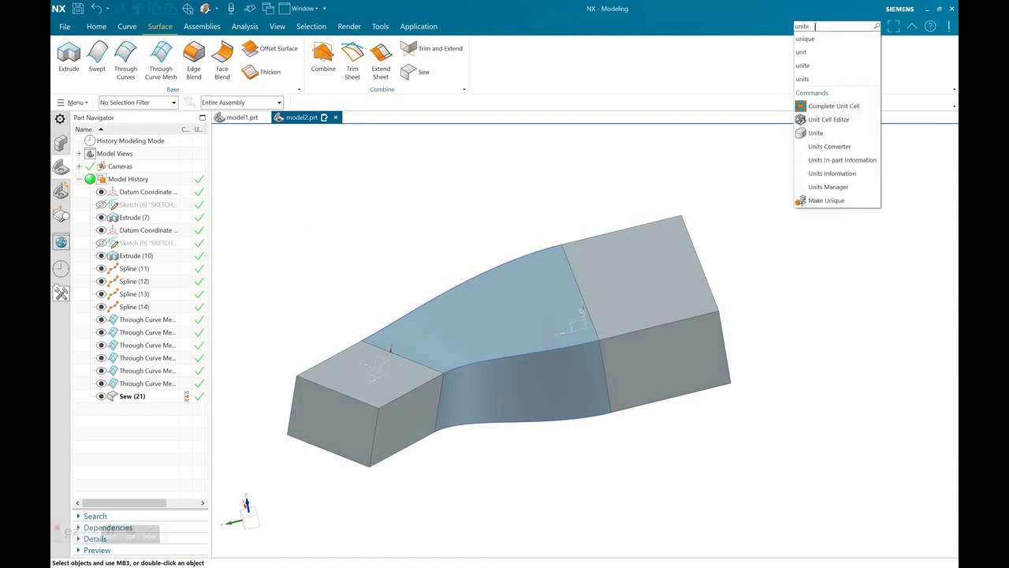
click(814, 52)
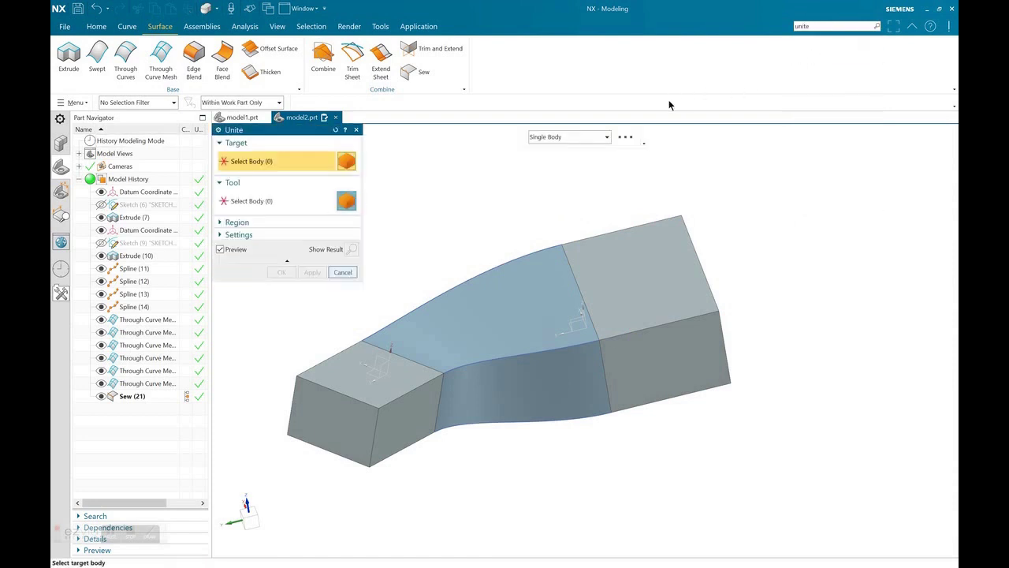
click(342, 370)
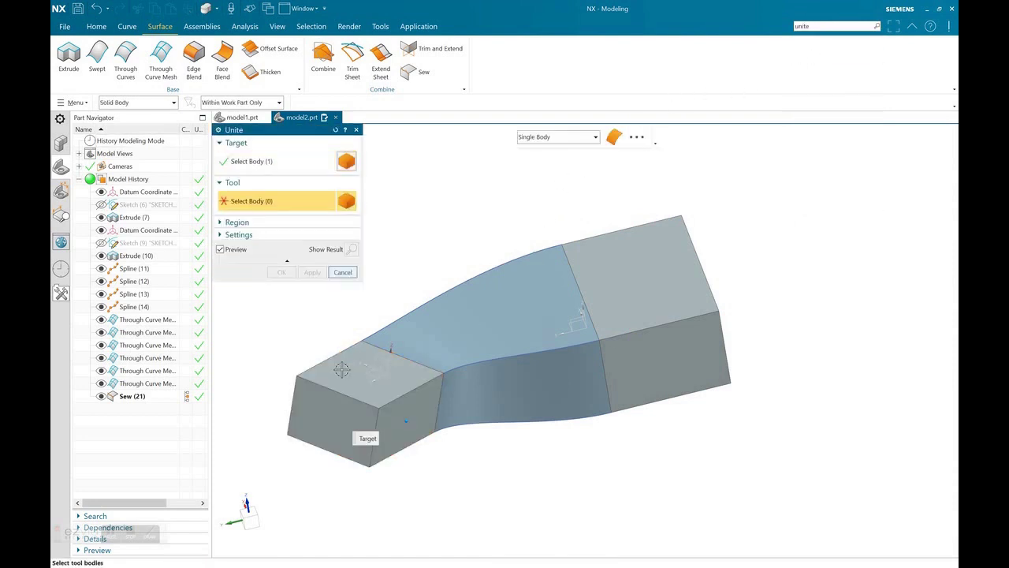
click(517, 284)
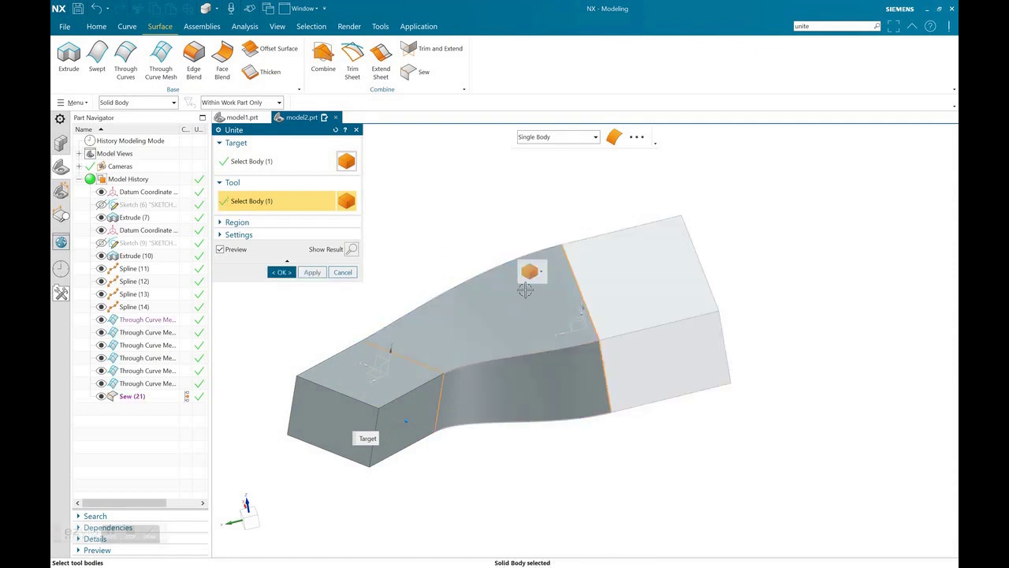
click(284, 272)
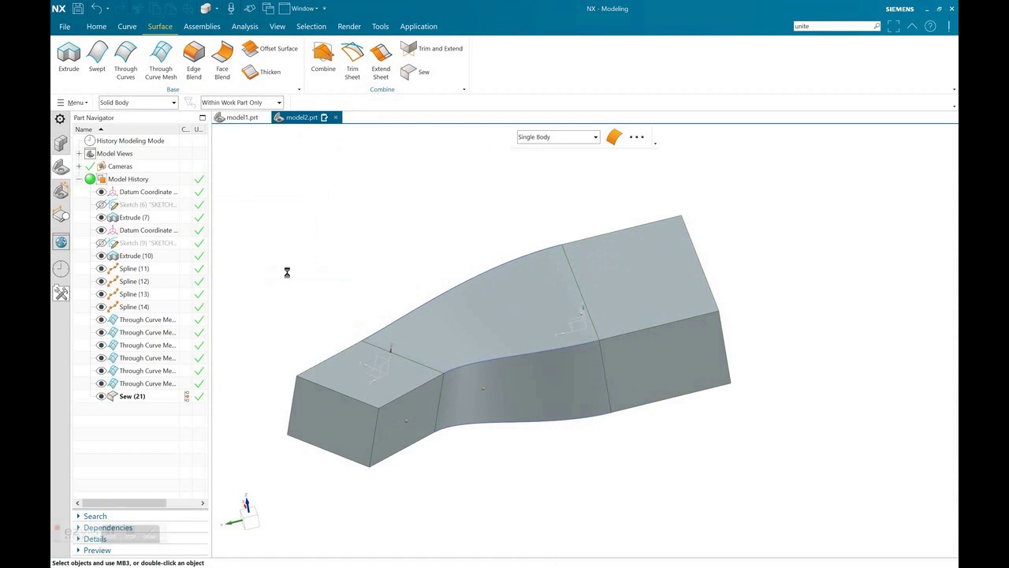
mouse_move(413, 260)
middle_down()
mouse_move(375, 271)
mouse_move(399, 264)
mouse_move(454, 209)
middle_up()
click(836, 27)
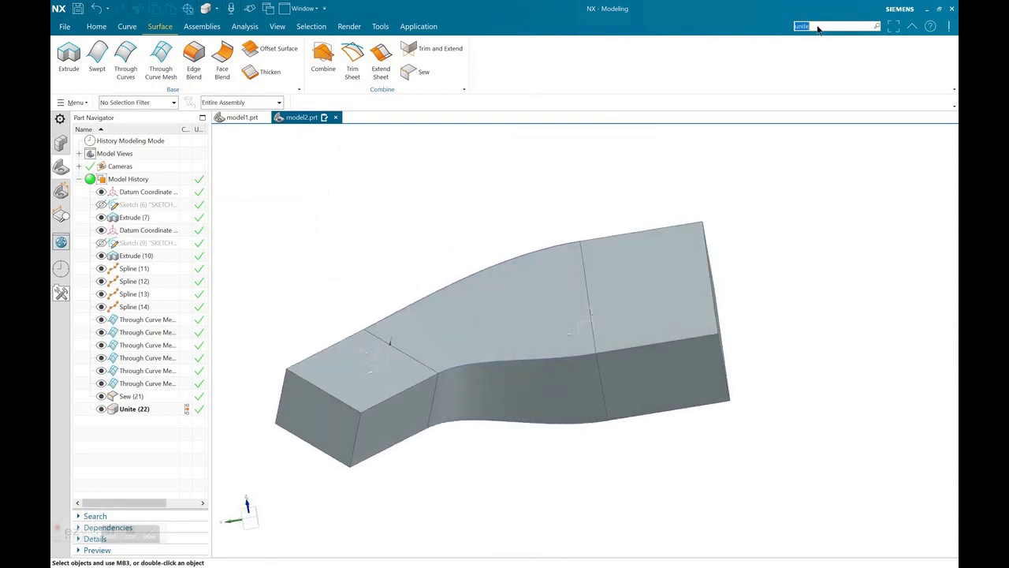
text(section)
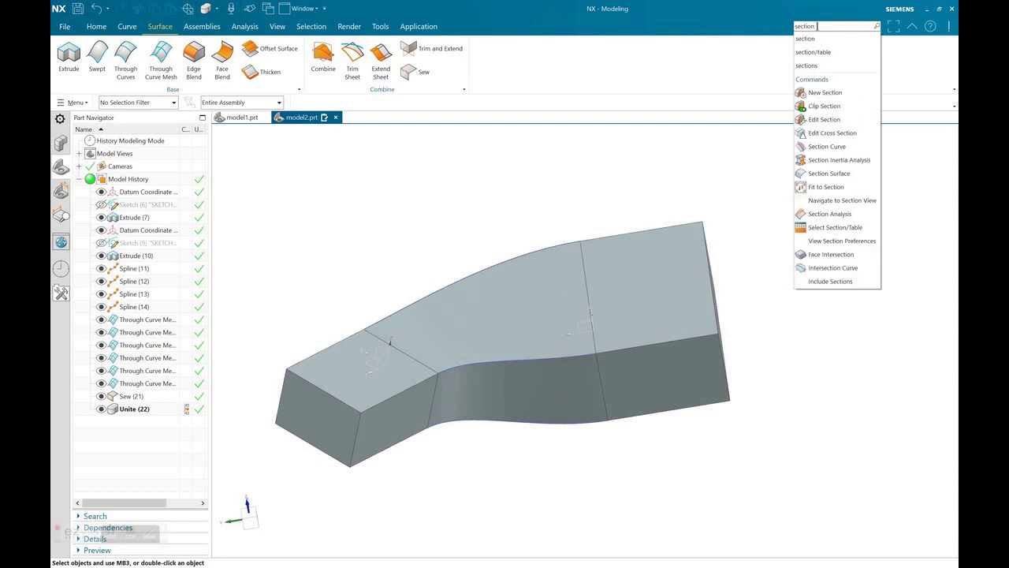
click(838, 117)
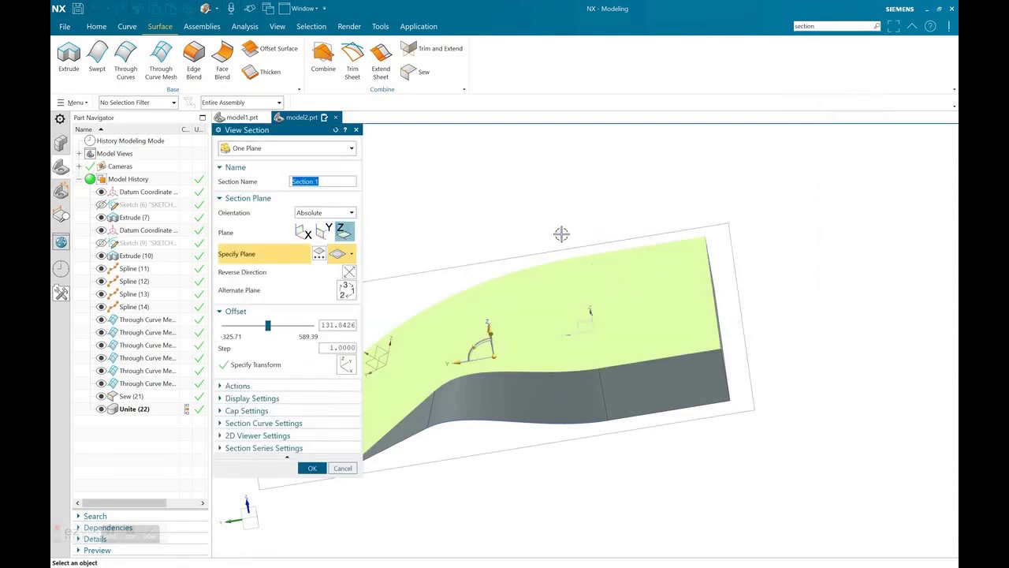
mouse_move(559, 232)
middle_down()
mouse_move(599, 234)
mouse_move(492, 355)
middle_up()
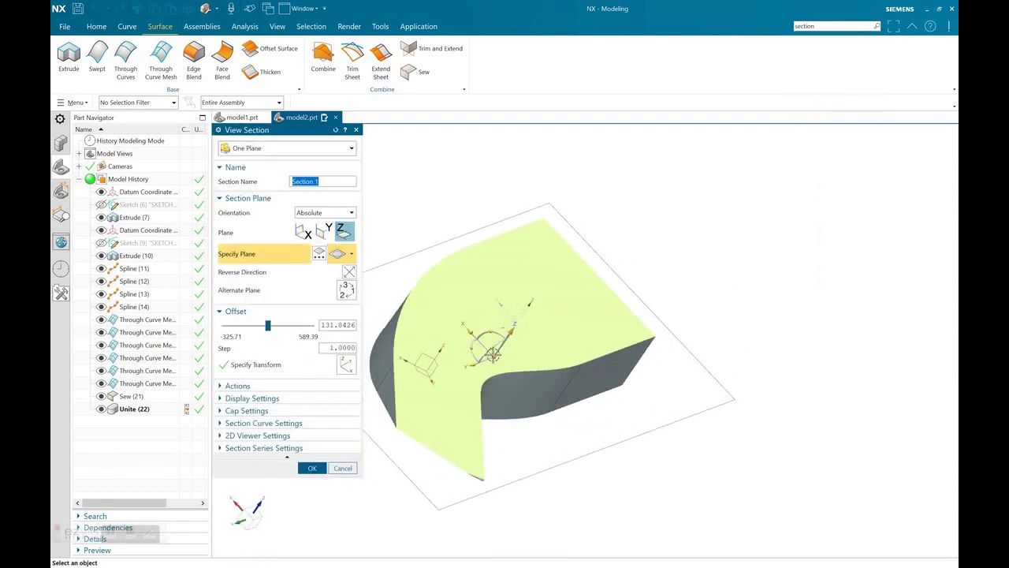
click(313, 468)
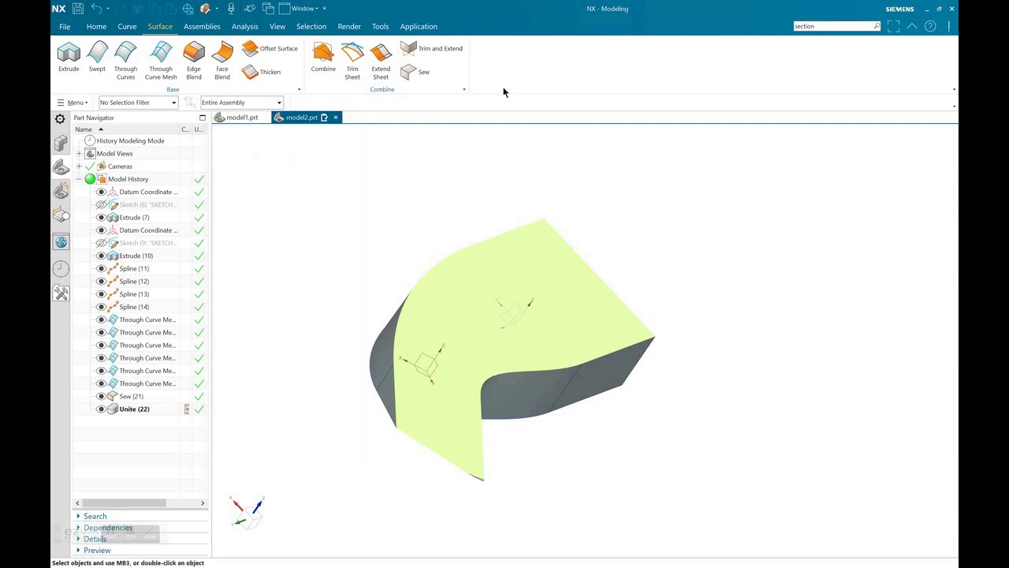
click(833, 118)
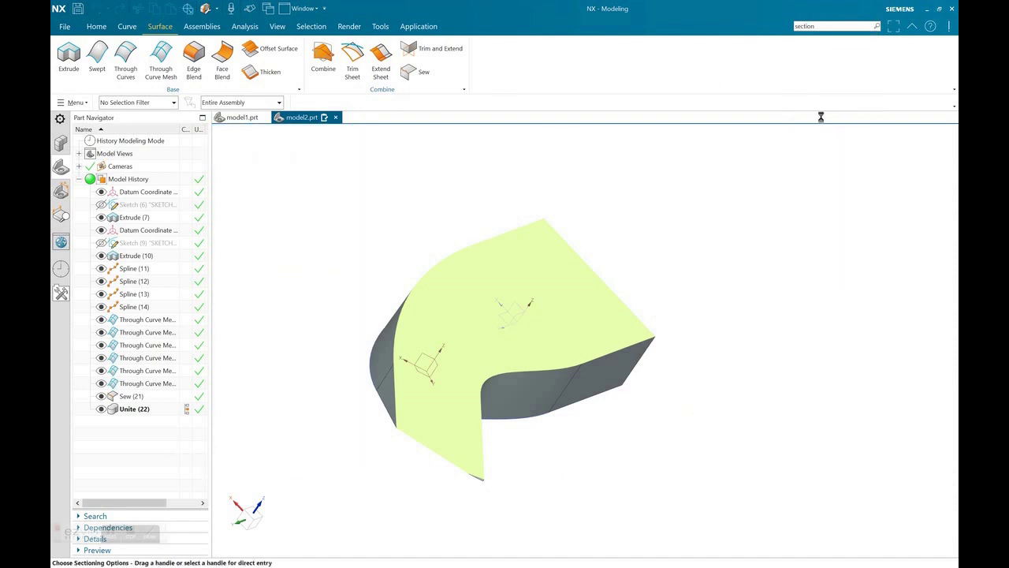
click(343, 468)
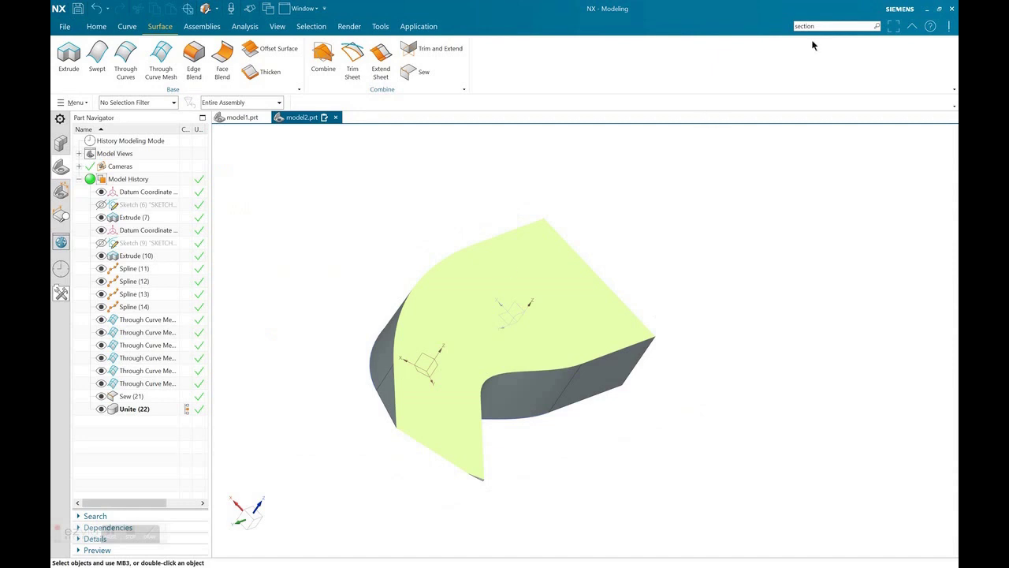
click(824, 25)
click(824, 105)
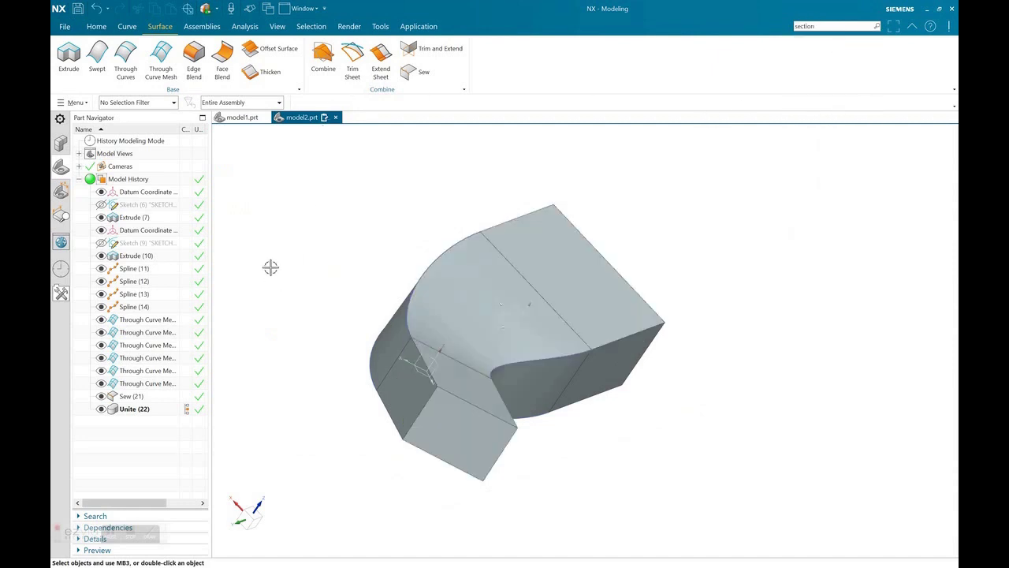
- Apply an Edge Blend to the tangent edge chain running along the united duct
click(96, 26)
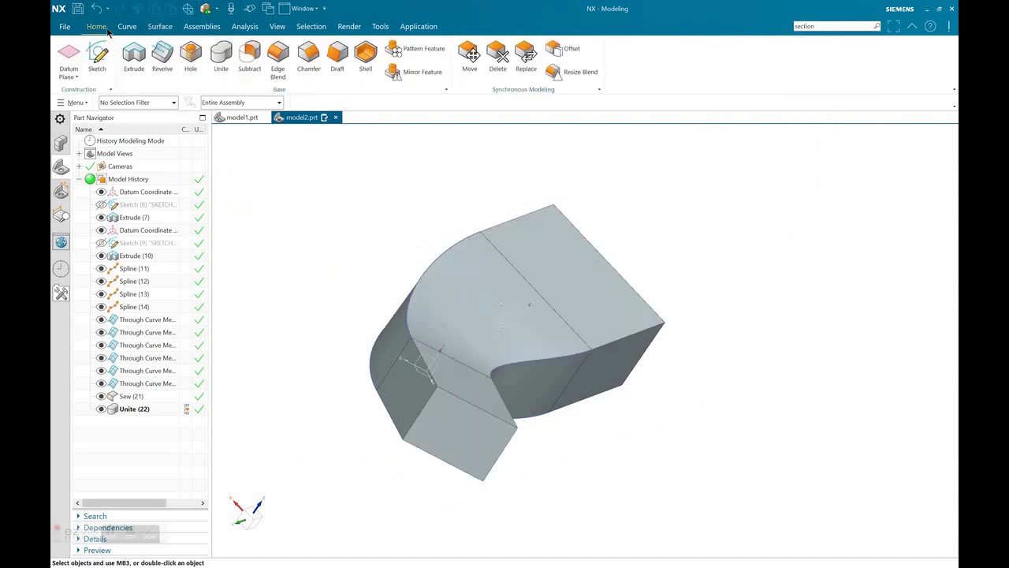
click(281, 60)
click(614, 340)
click(282, 354)
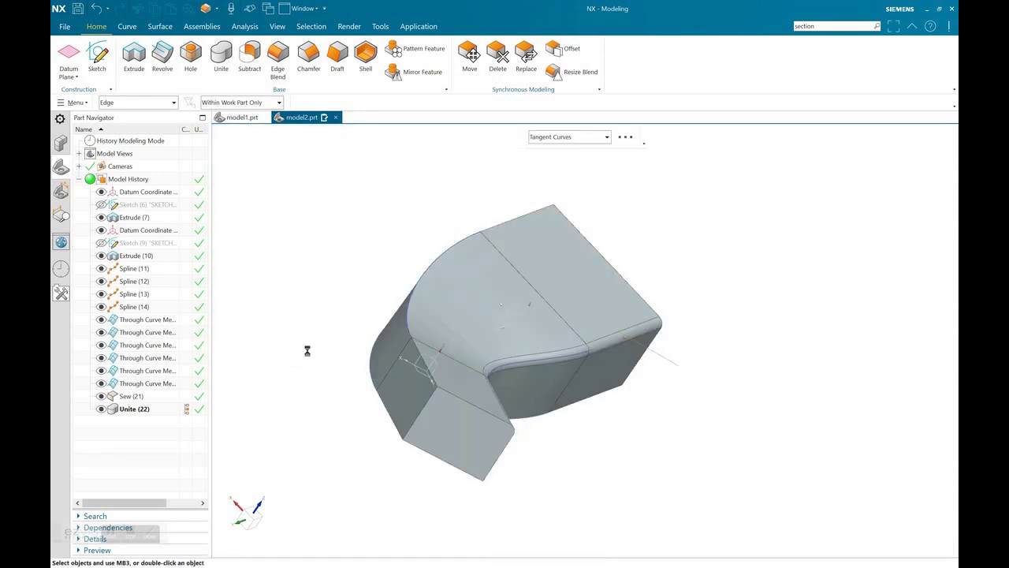
mouse_move(474, 323)
middle_down()
mouse_move(489, 314)
mouse_move(450, 311)
mouse_move(428, 293)
mouse_move(421, 303)
middle_up()
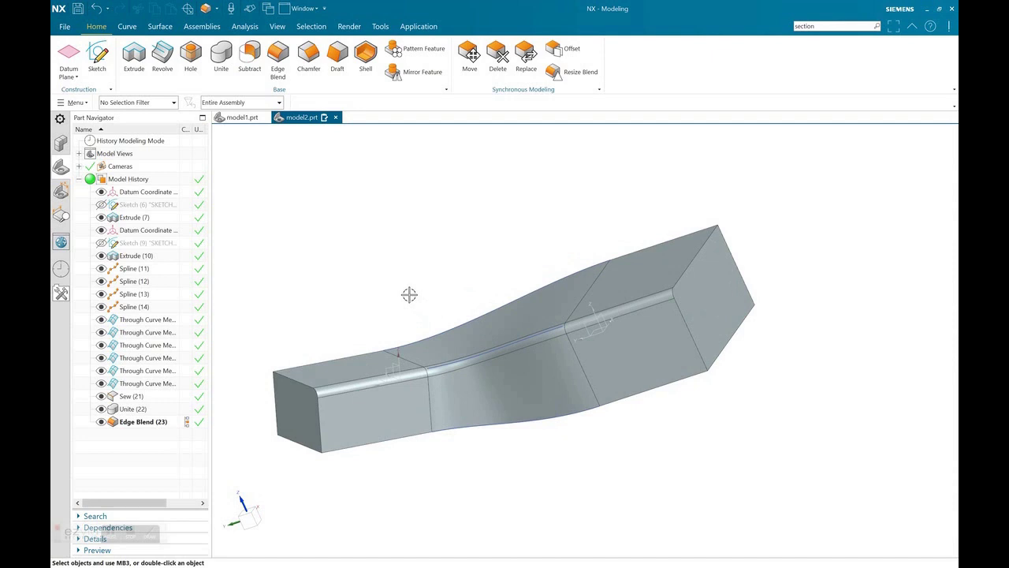